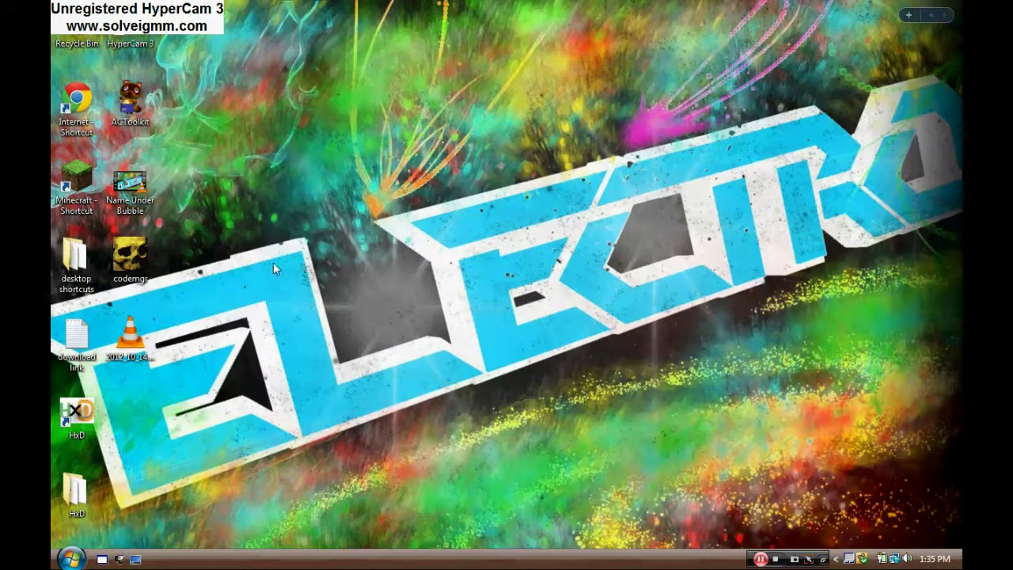
Step: Run the codemgr program from the desktop, allowing the unverified publisher, and maximize its window
{"action": "double_click", "coordinate": [131, 259]}
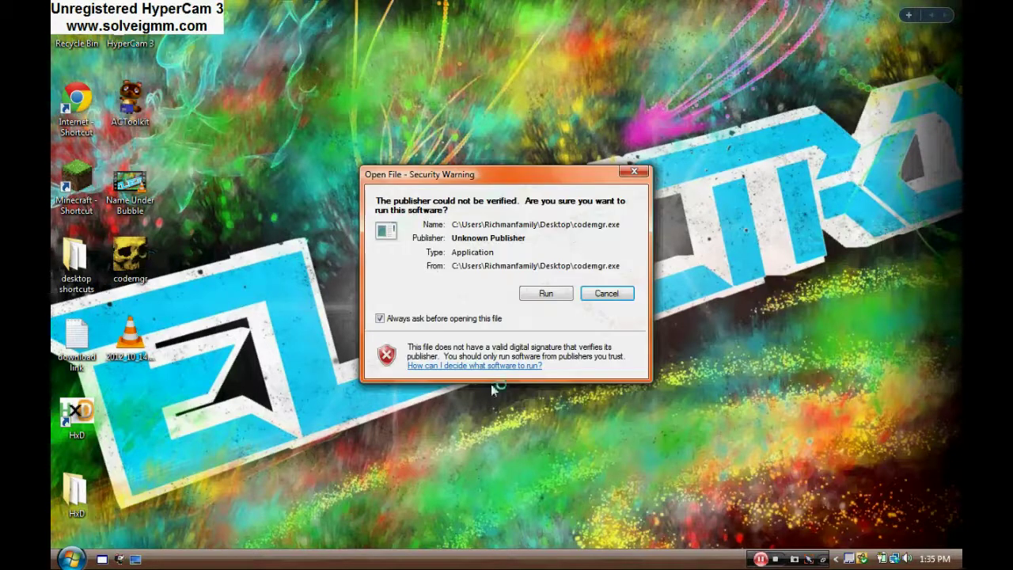
{"action": "left_click", "coordinate": [544, 290]}
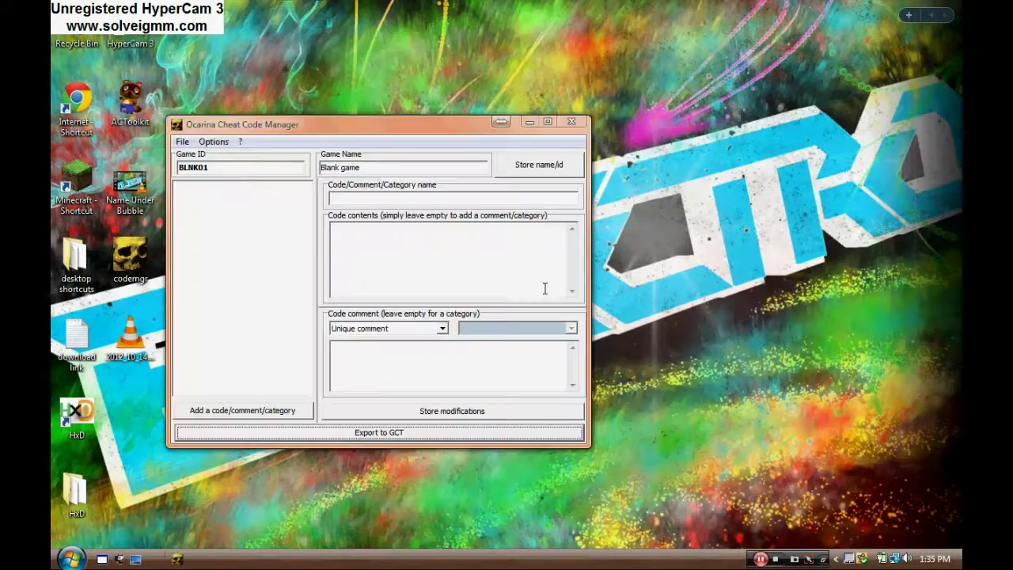
{"action": "double_click", "coordinate": [416, 124]}
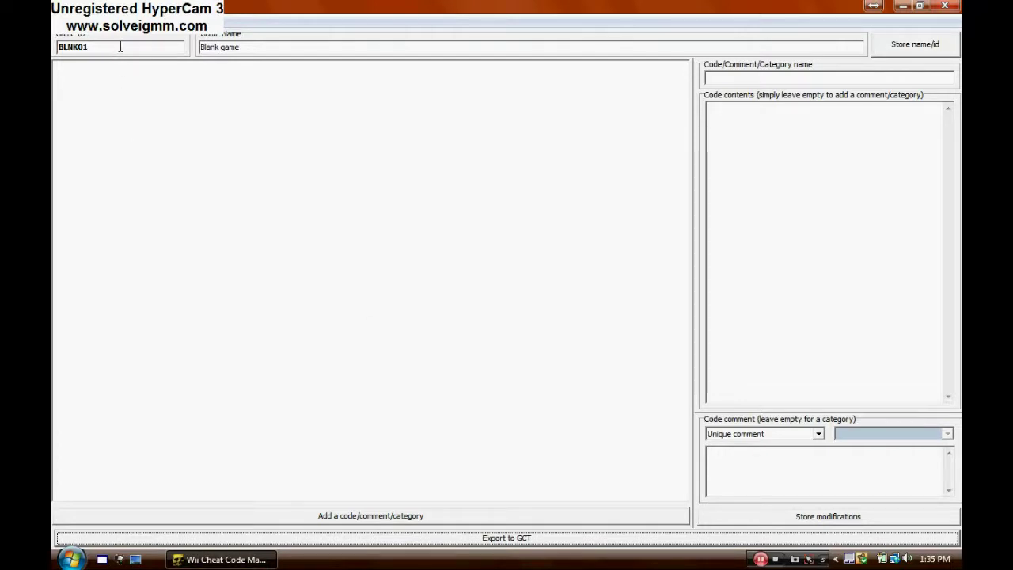
Step: Set the game ID to RUUE01 and the game name to Animal Crossing: City Folk, and store both
{"action": "left_click_drag", "start_coordinate": [120, 47], "coordinate": [61, 49]}
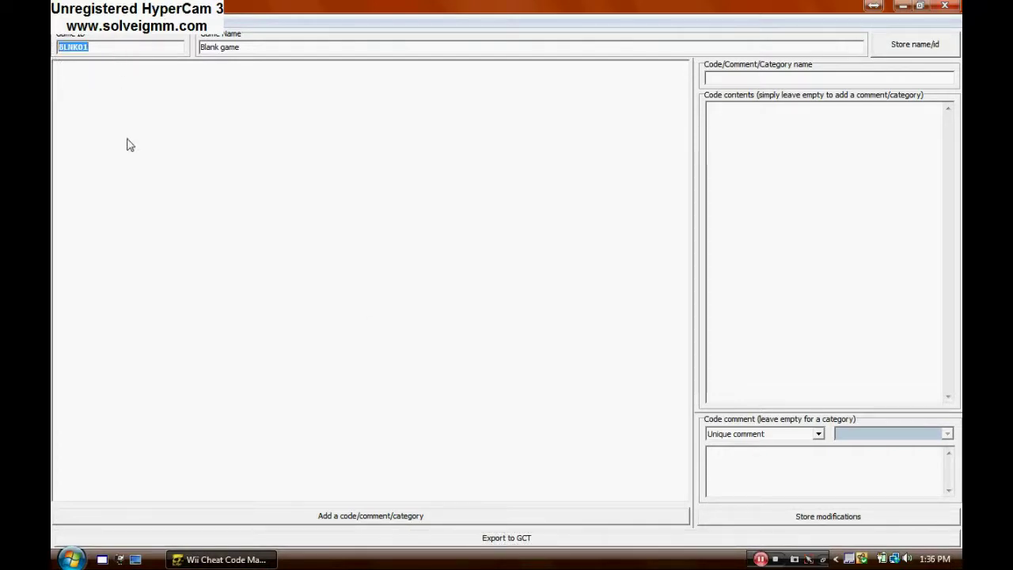
{"action": "type", "text": "RUUE"}
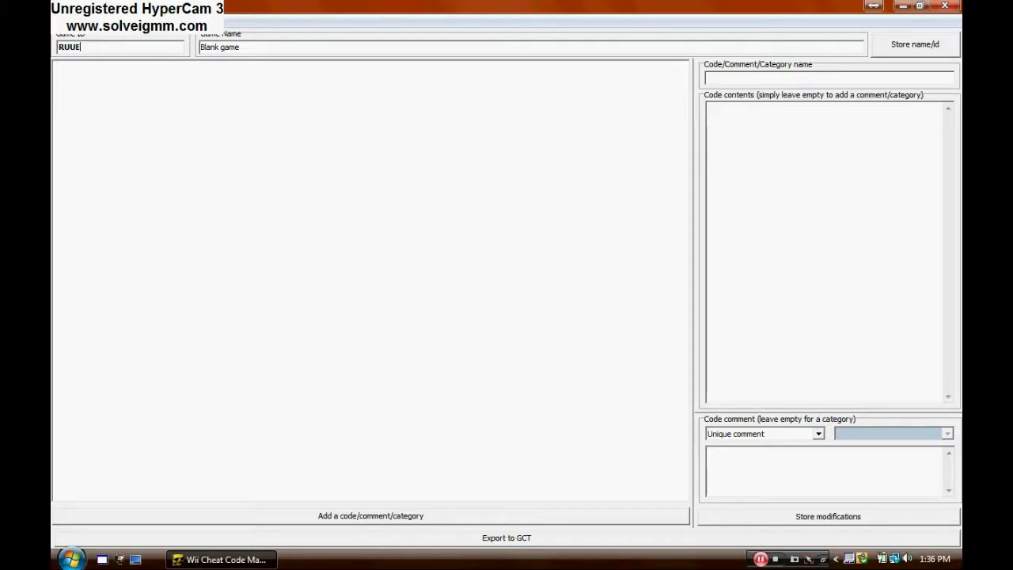
{"action": "type", "text": "01"}
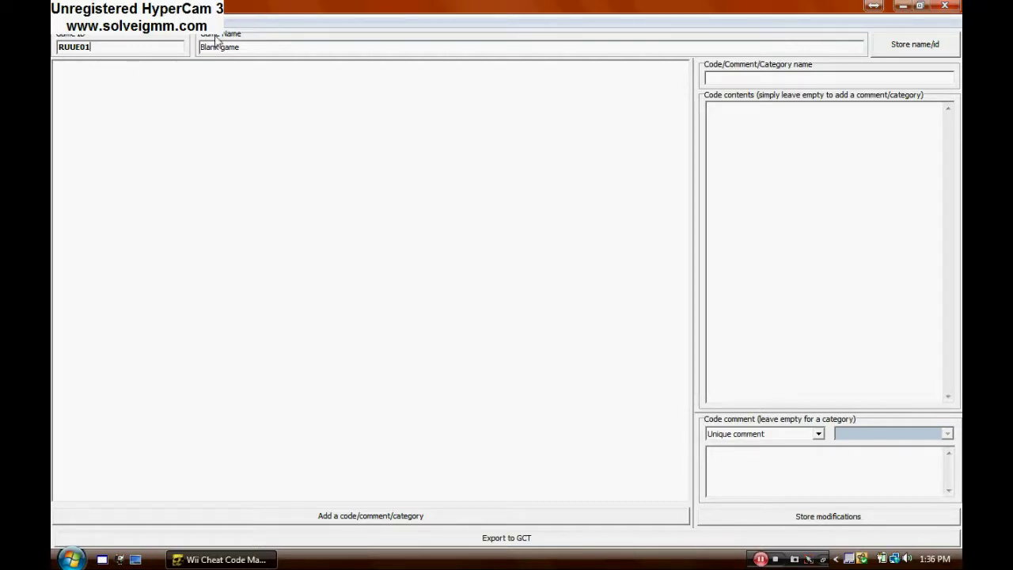
{"action": "left_click_drag", "start_coordinate": [241, 47], "coordinate": [159, 56]}
{"action": "type", "text": "Animal Crossing: "}
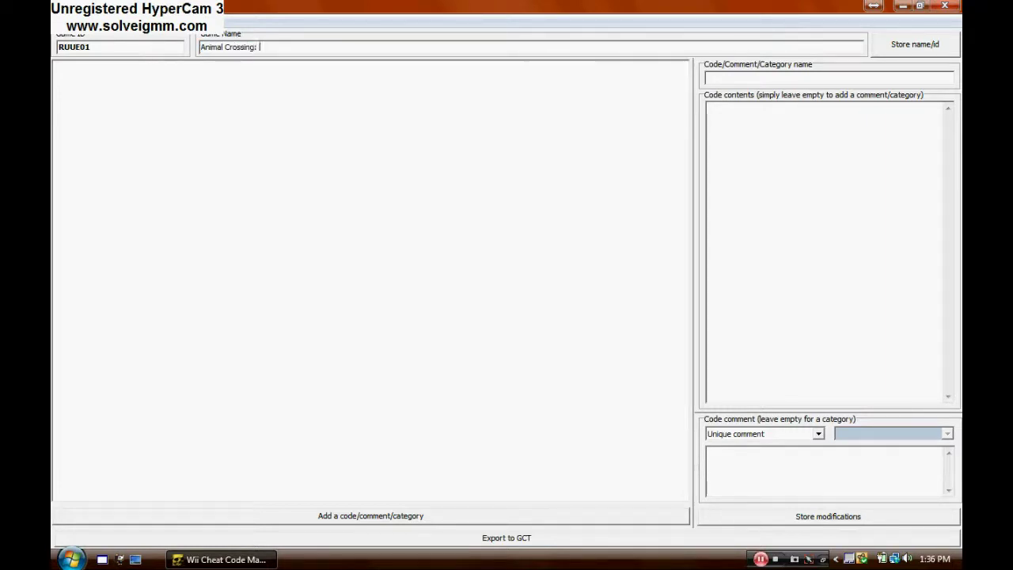
{"action": "type", "text": "City Folk"}
{"action": "left_click", "coordinate": [917, 48]}
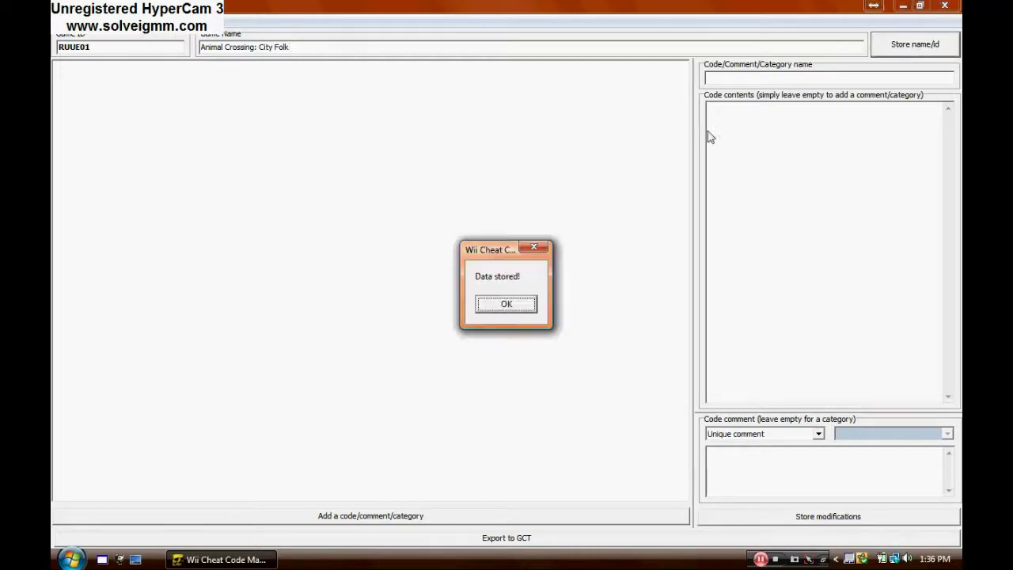
{"action": "left_click", "coordinate": [504, 307]}
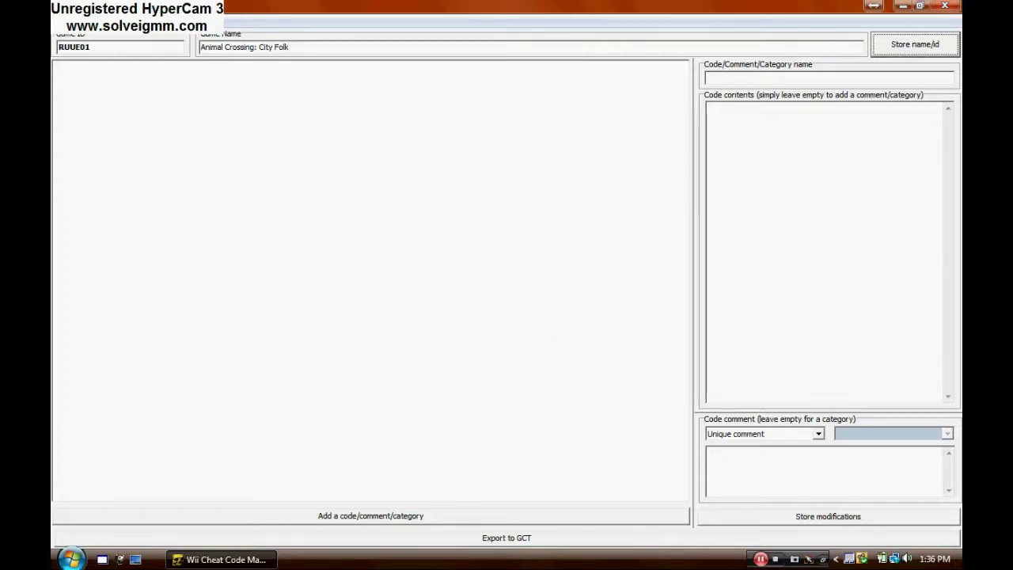
Step: Open Google Chrome and close the surplus startup tabs to reach the Google home page
{"action": "left_click", "coordinate": [71, 559]}
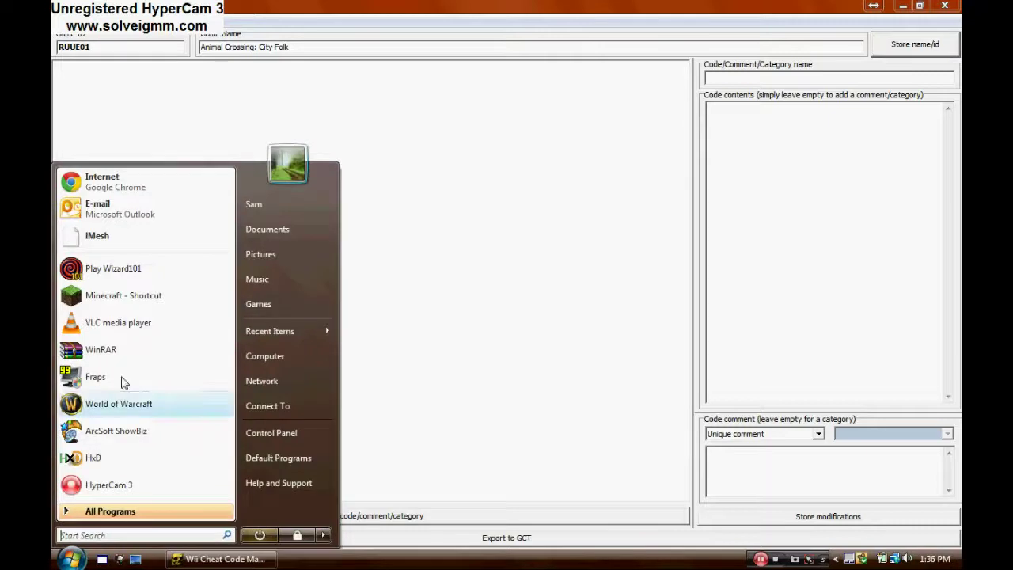
{"action": "left_click", "coordinate": [142, 176]}
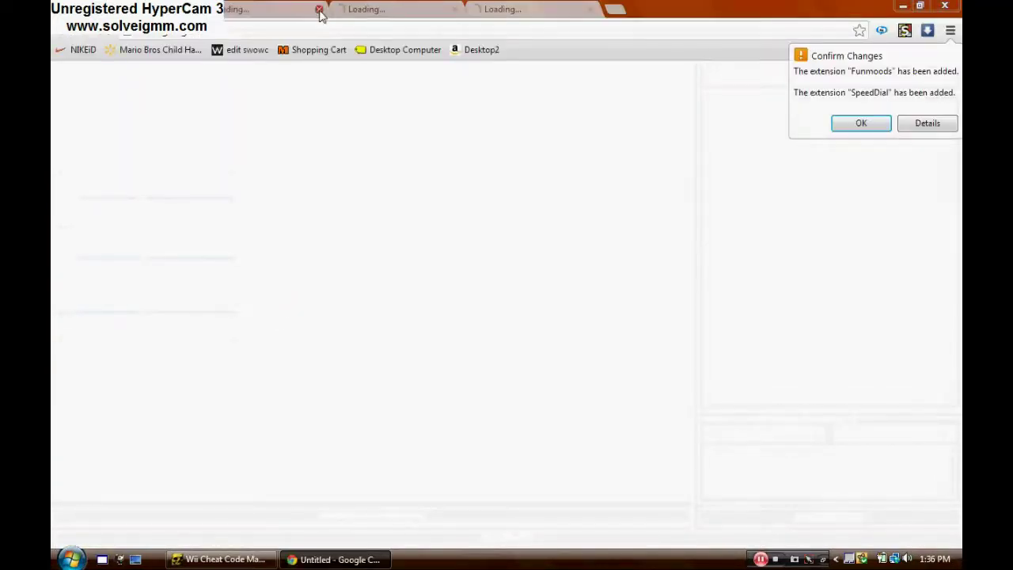
{"action": "left_click", "coordinate": [318, 10]}
{"action": "left_click", "coordinate": [319, 9]}
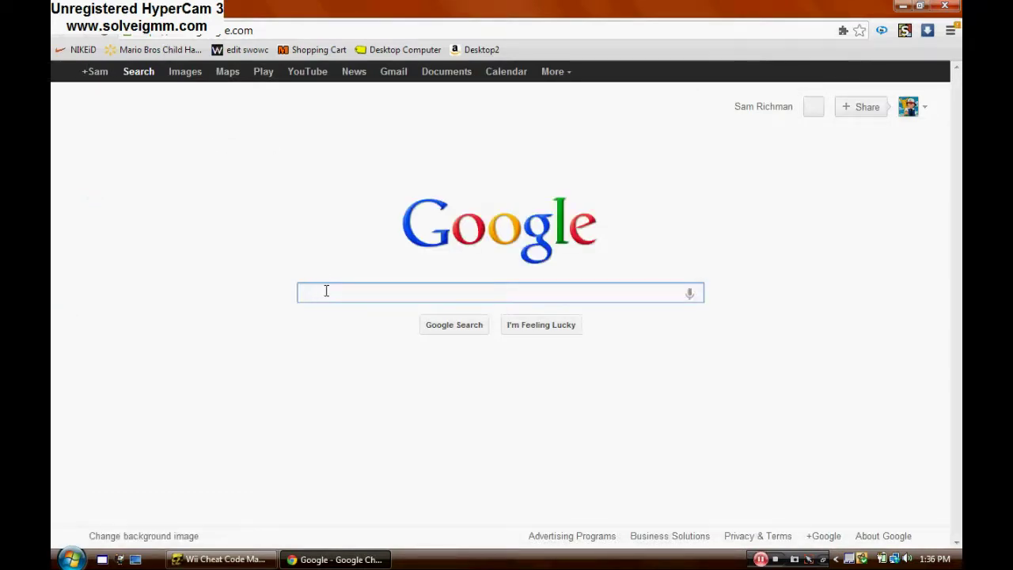
Step: Search Google for "animal crossing city folk codes"
{"action": "type", "text": "animal "}
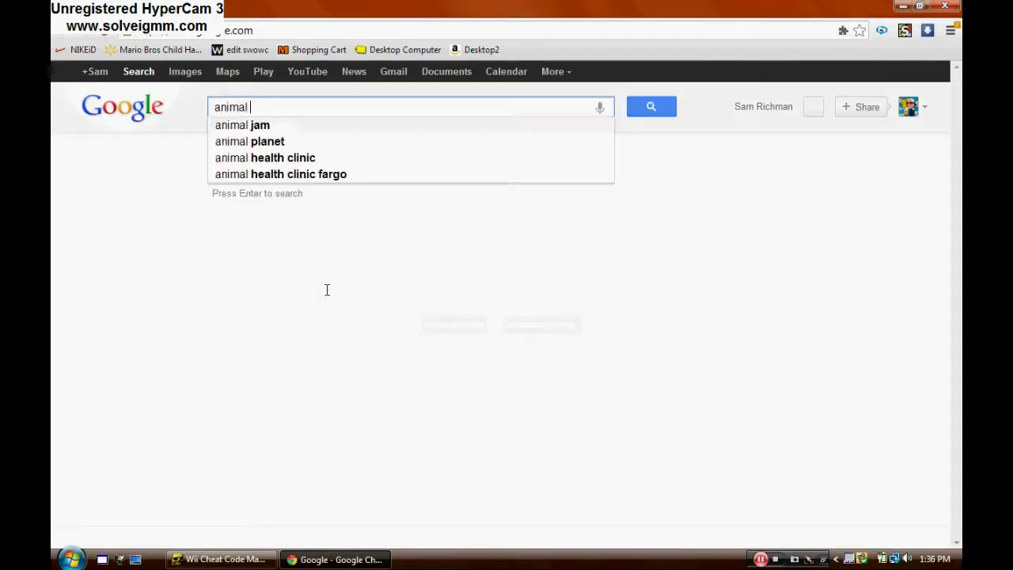
{"action": "type", "text": "crossing city fo"}
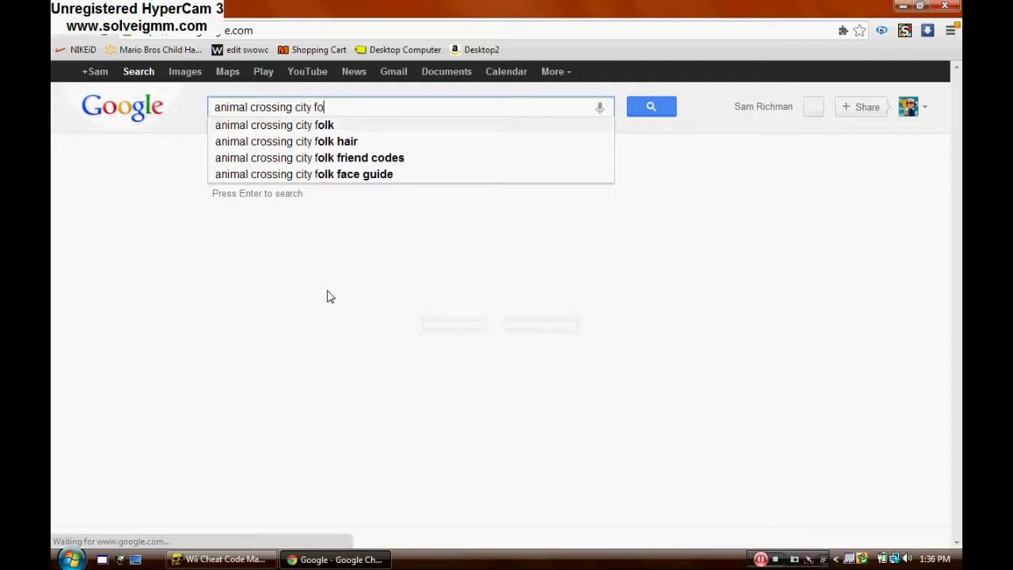
{"action": "type", "text": "lk codes"}
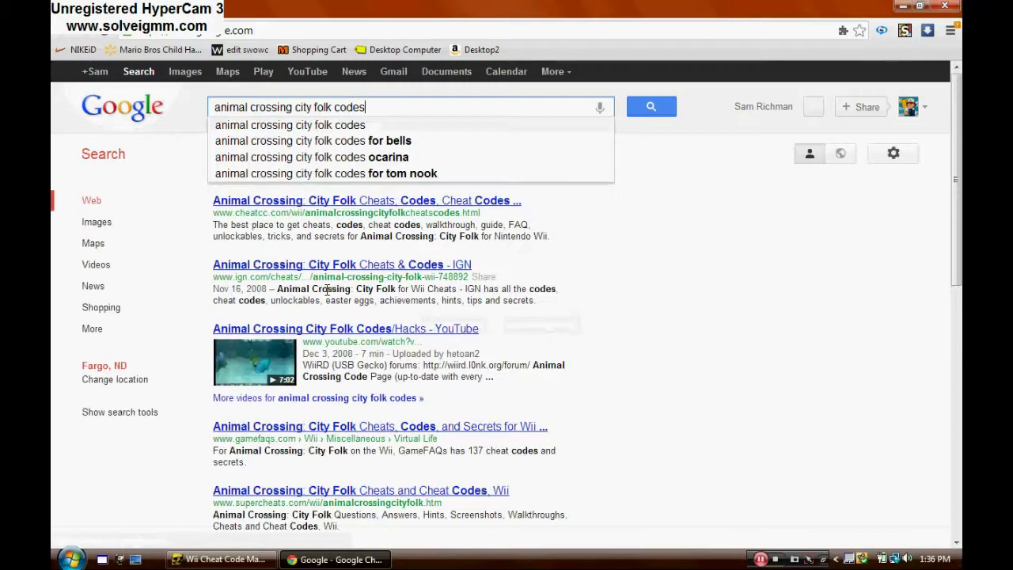
{"action": "key", "text": "Return"}
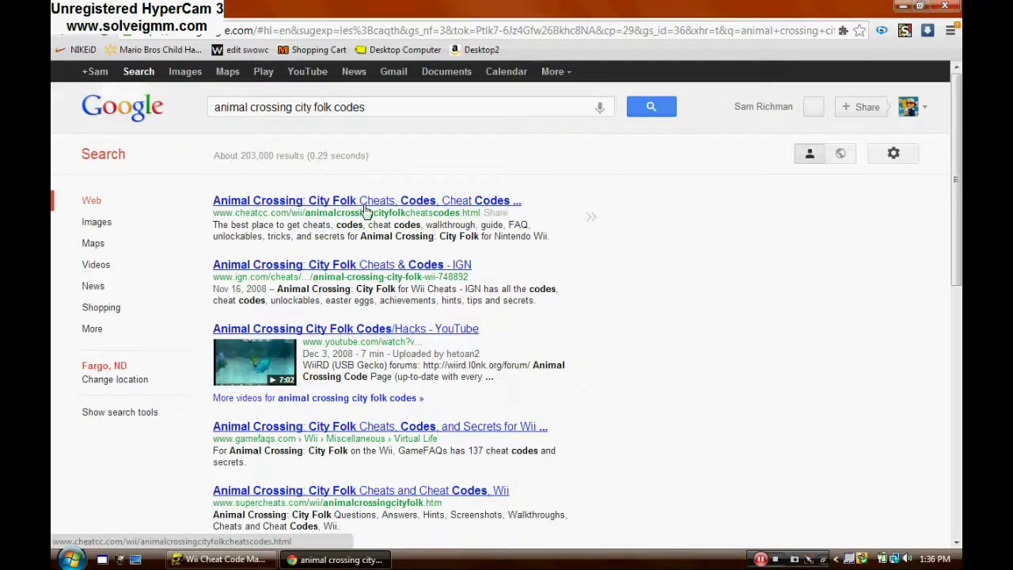
{"action": "left_click", "coordinate": [365, 207]}
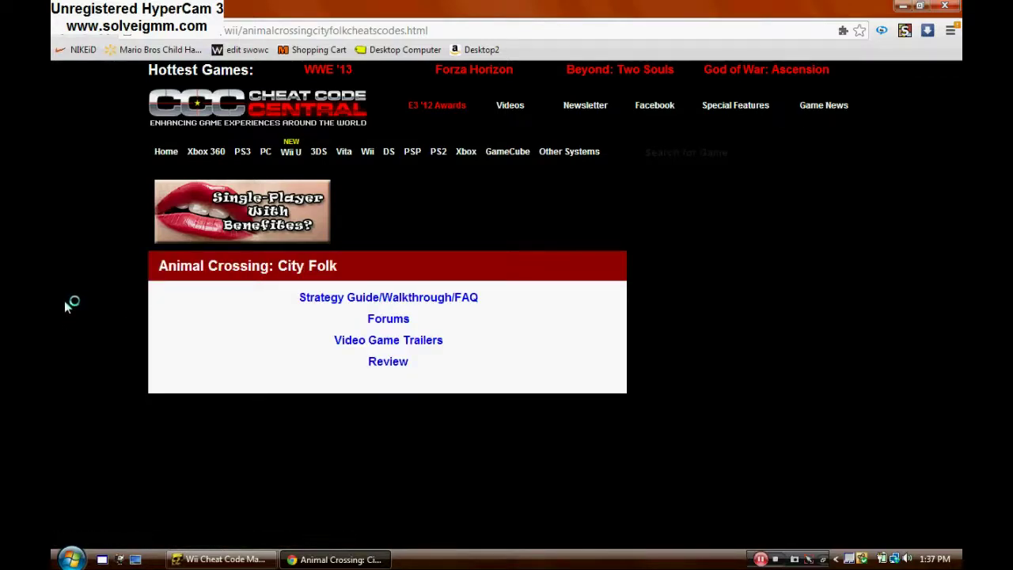
{"action": "scroll", "coordinate": [64, 300], "scroll_direction": "down", "scroll_amount": 3}
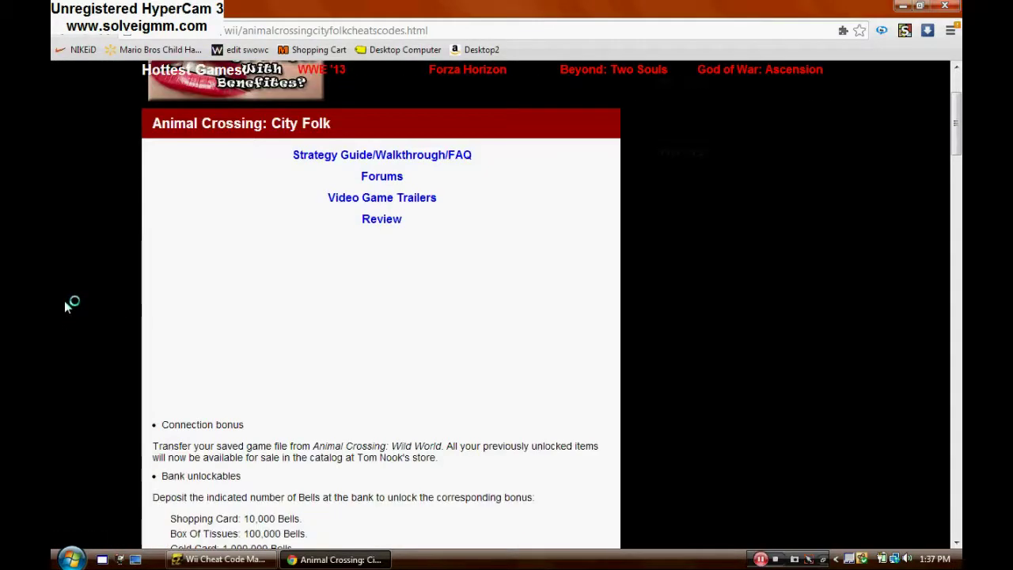
{"action": "left_click", "coordinate": [61, 39]}
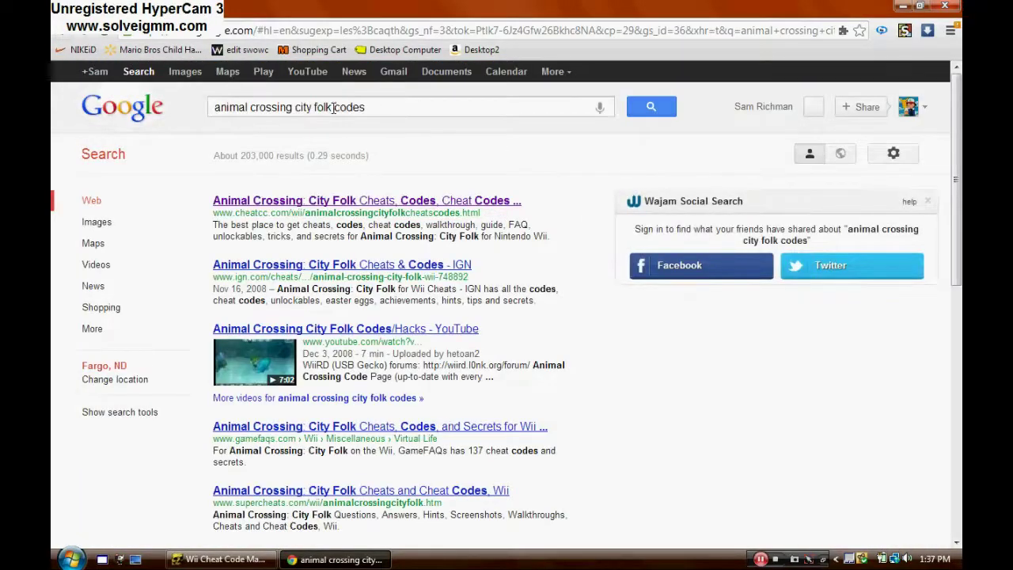
Step: Refine the search to "animal crossing city folk gecko codes" and open the GeckoCodes.org result for Animal Crossing: City Folk
{"action": "type", "text": "gec"}
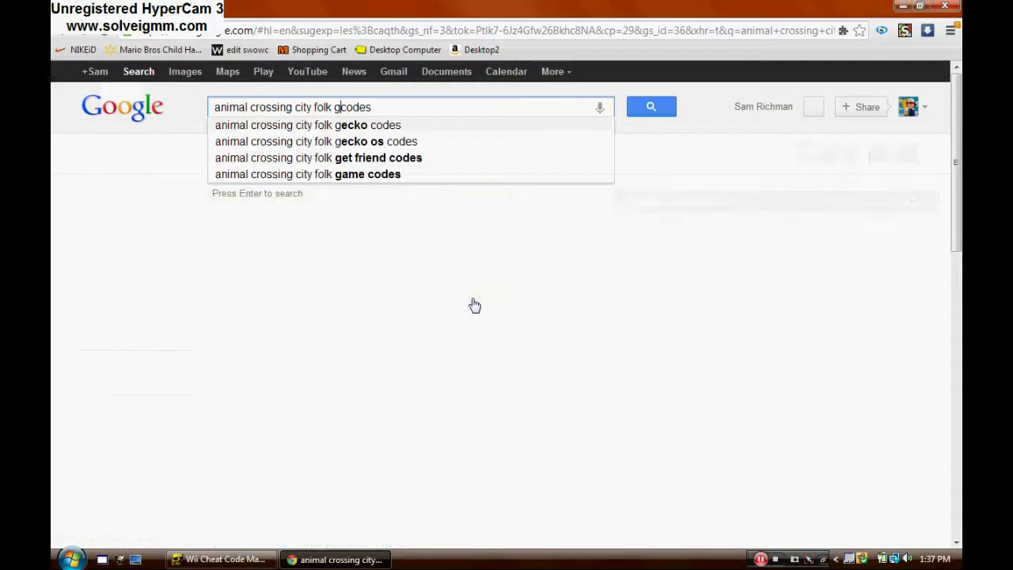
{"action": "type", "text": "ko"}
{"action": "key", "text": "Return"}
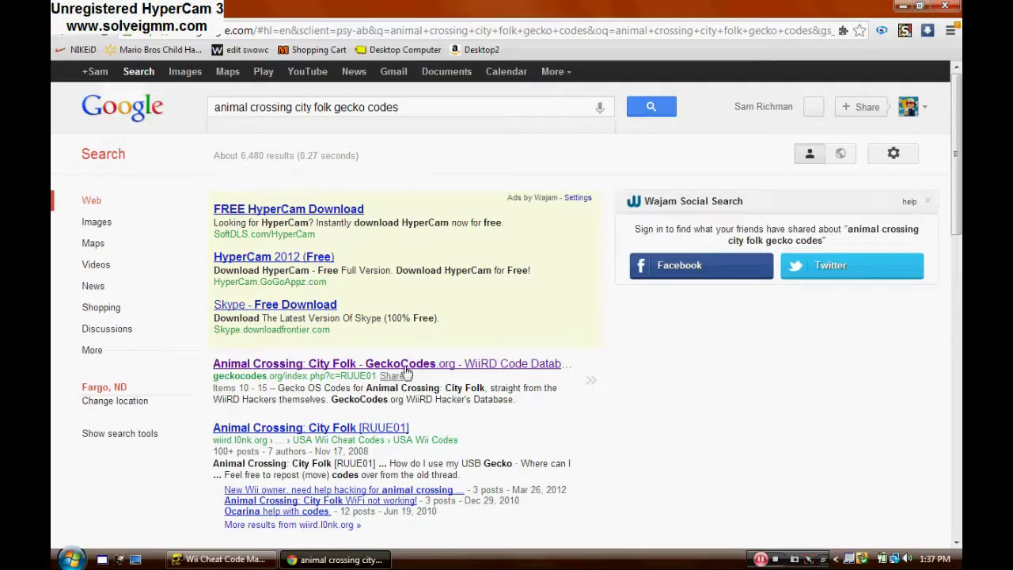
{"action": "left_click", "coordinate": [417, 366]}
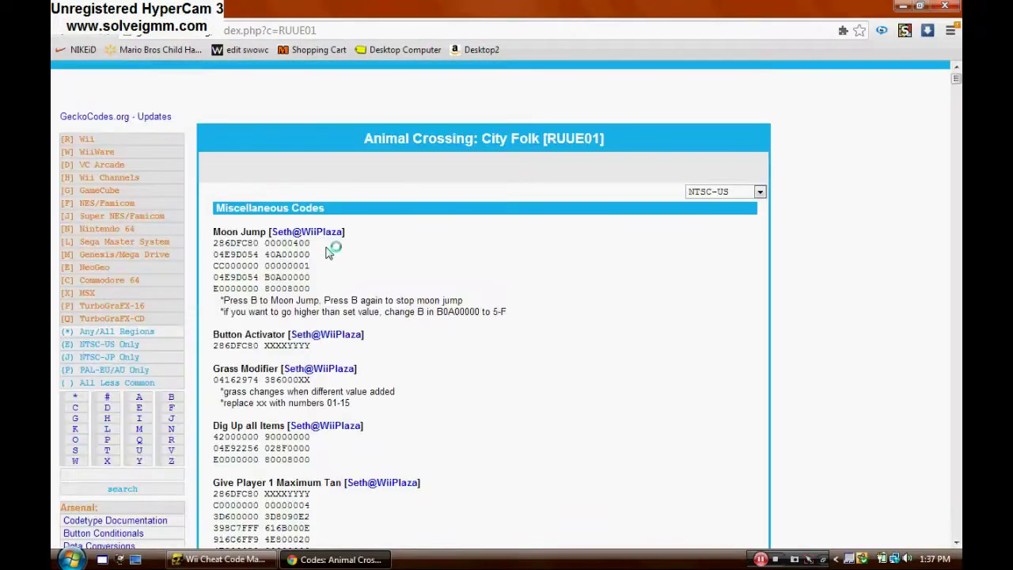
Step: Look through the Animal Crossing: City Folk code list, from the miscellaneous codes to past the Character 4 closet modifiers
{"action": "scroll", "coordinate": [497, 281], "scroll_direction": "down", "scroll_amount": 3}
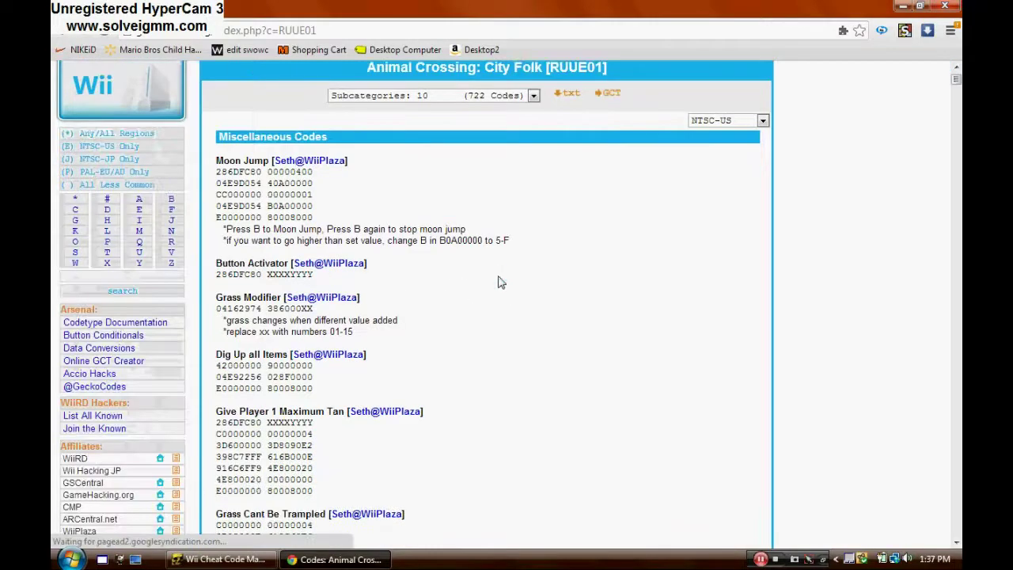
{"action": "scroll", "coordinate": [497, 281], "scroll_direction": "down", "scroll_amount": 3}
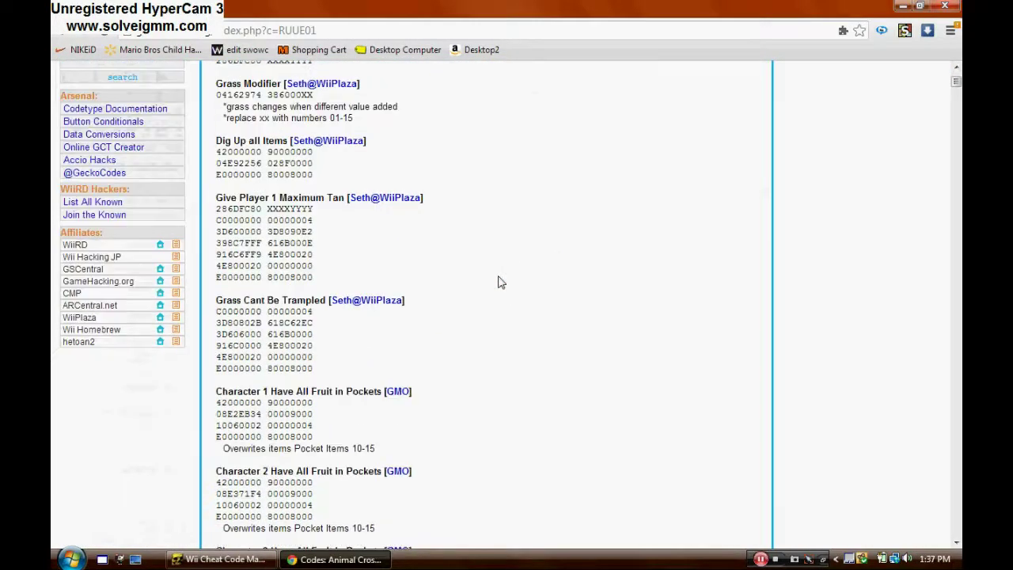
{"action": "scroll", "coordinate": [497, 282], "scroll_direction": "down", "scroll_amount": 2}
{"action": "scroll", "coordinate": [497, 281], "scroll_direction": "down", "scroll_amount": 3}
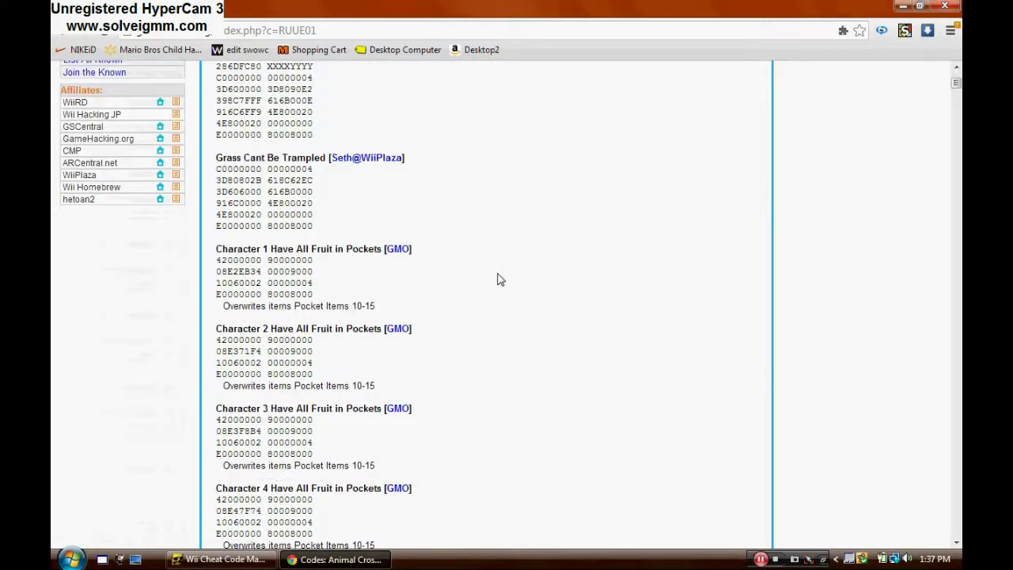
{"action": "scroll", "coordinate": [497, 279], "scroll_direction": "down", "scroll_amount": 12}
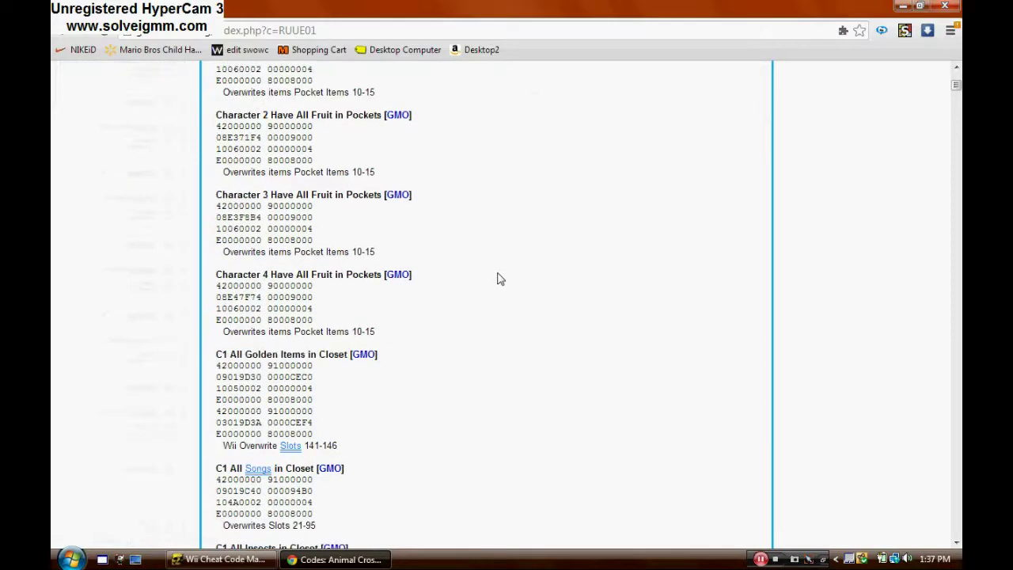
{"action": "scroll", "coordinate": [497, 279], "scroll_direction": "down", "scroll_amount": 20}
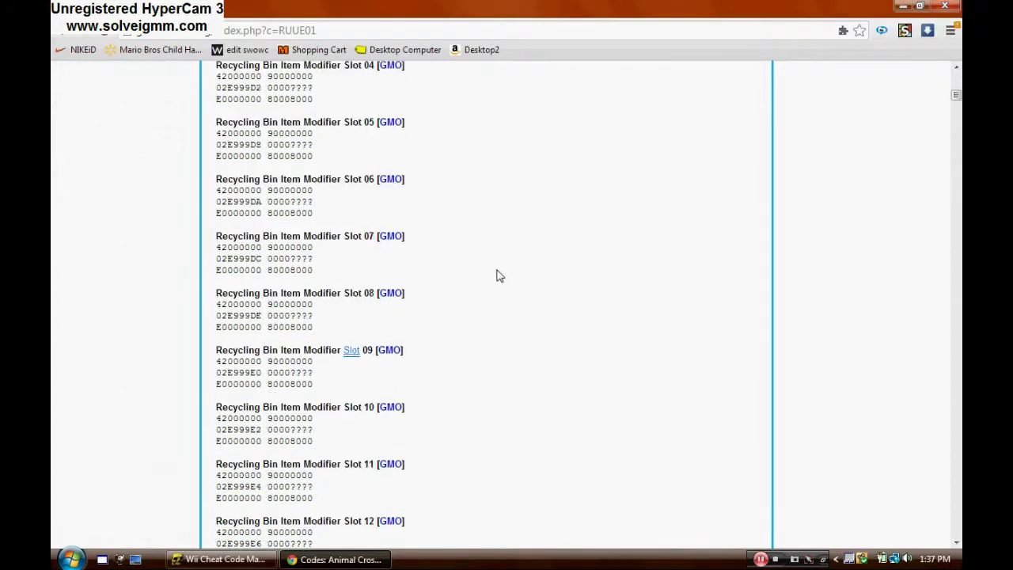
{"action": "scroll", "coordinate": [489, 293], "scroll_direction": "down", "scroll_amount": 20}
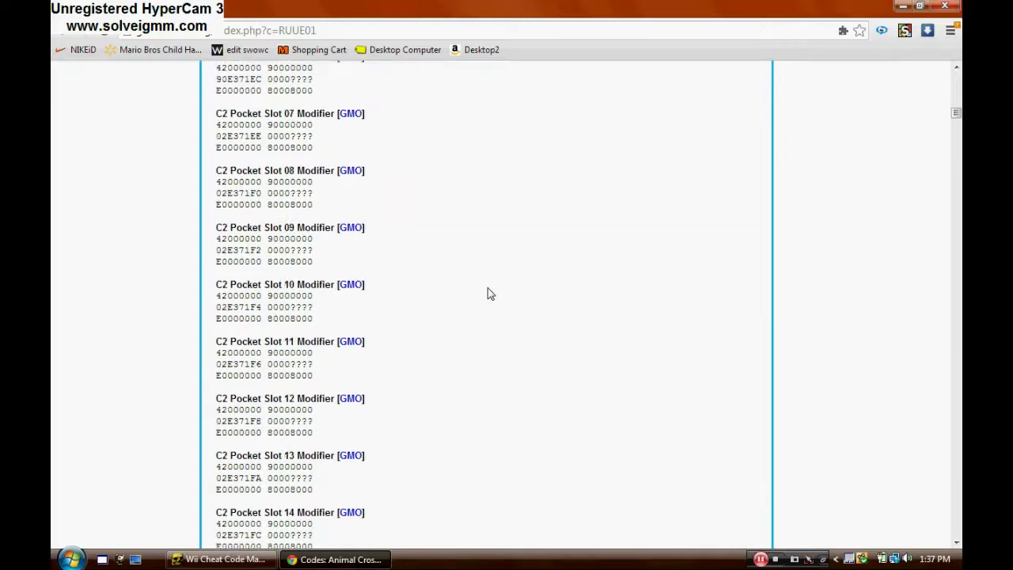
{"action": "scroll", "coordinate": [517, 283], "scroll_direction": "down", "scroll_amount": 20}
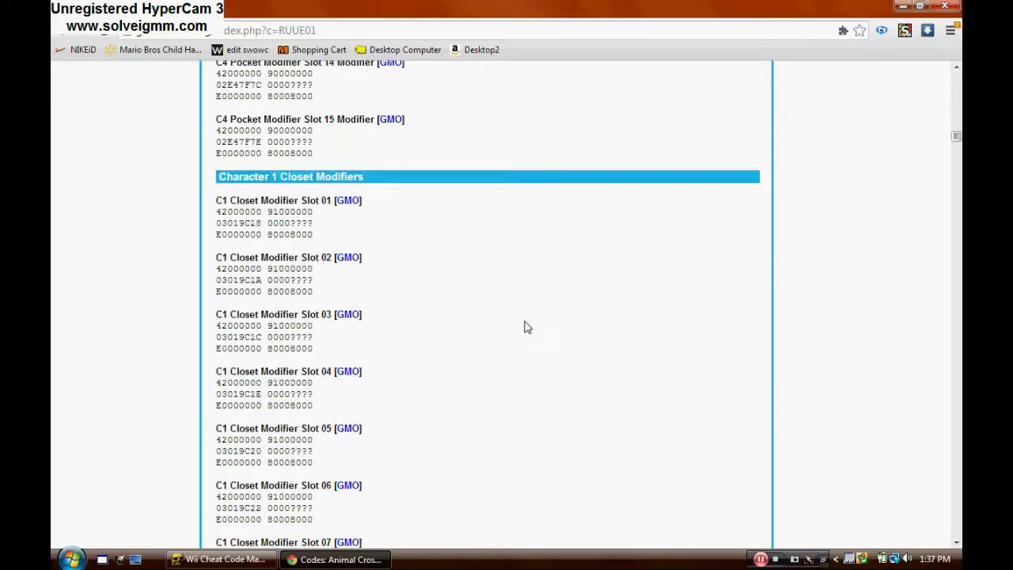
{"action": "middle_click", "coordinate": [524, 323]}
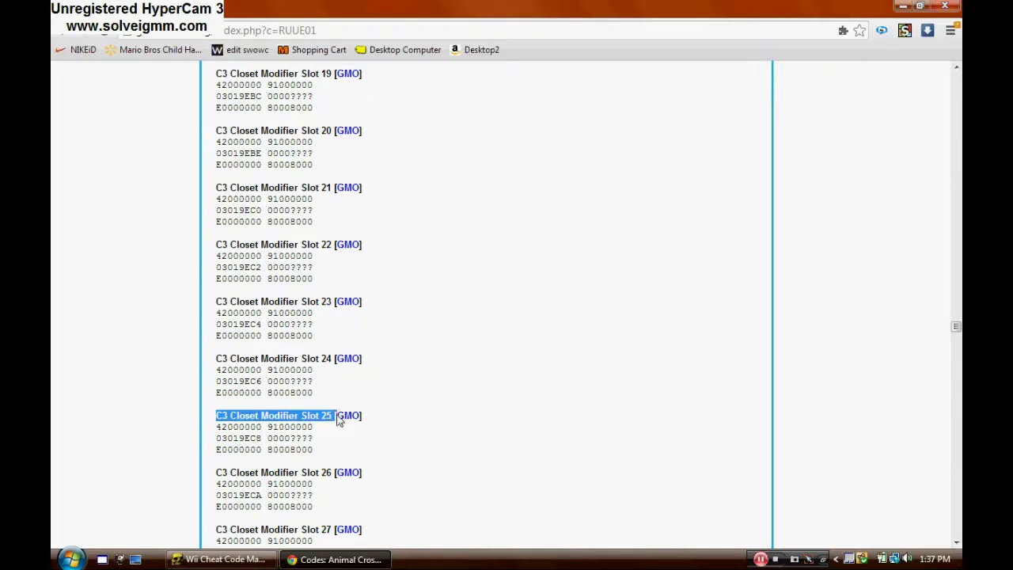
{"action": "left_click_drag", "start_coordinate": [338, 419], "coordinate": [307, 402]}
{"action": "scroll", "coordinate": [532, 340], "scroll_direction": "down", "scroll_amount": 20}
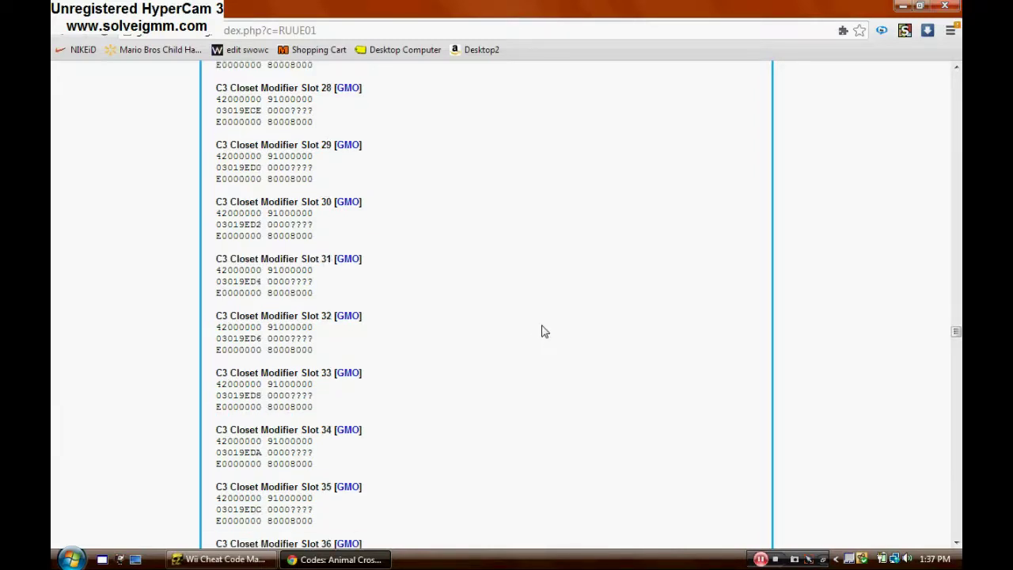
{"action": "left_click_drag", "start_coordinate": [955, 349], "coordinate": [945, 489]}
{"action": "scroll", "coordinate": [669, 332], "scroll_direction": "down", "scroll_amount": 5}
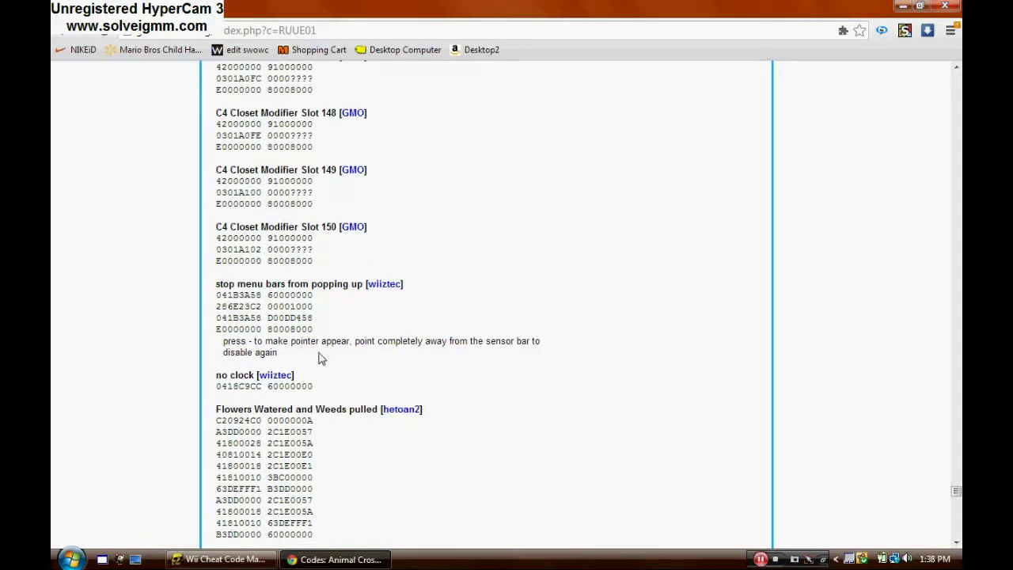
{"action": "scroll", "coordinate": [321, 358], "scroll_direction": "down", "scroll_amount": 1}
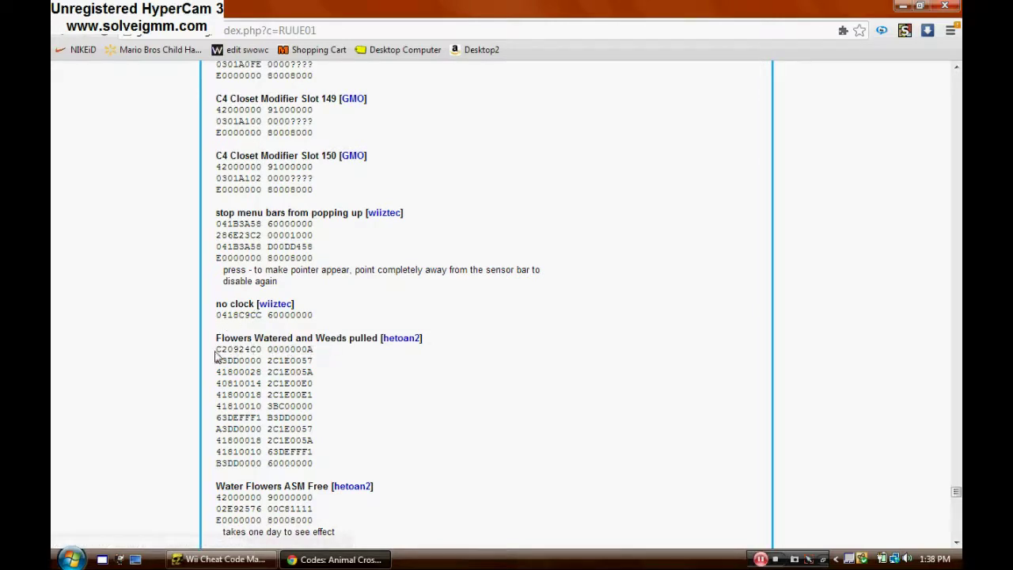
Step: Copy the code name "Flowers Watered and Weeds pulled" from GeckoCodes and add a new code with that name in Wii Cheat Code Manager
{"action": "left_click_drag", "start_coordinate": [216, 338], "coordinate": [378, 338]}
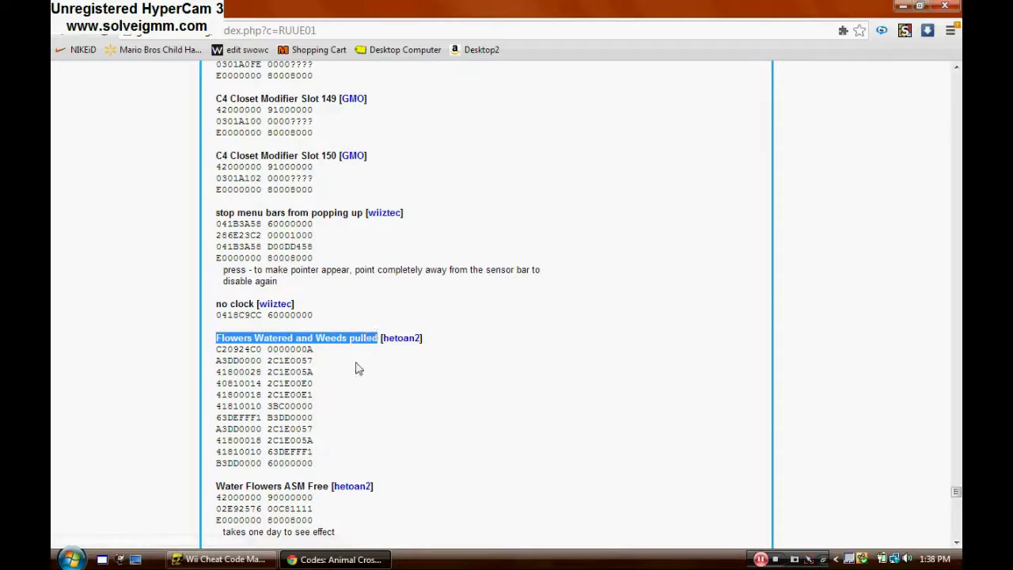
{"action": "right_click", "coordinate": [325, 337]}
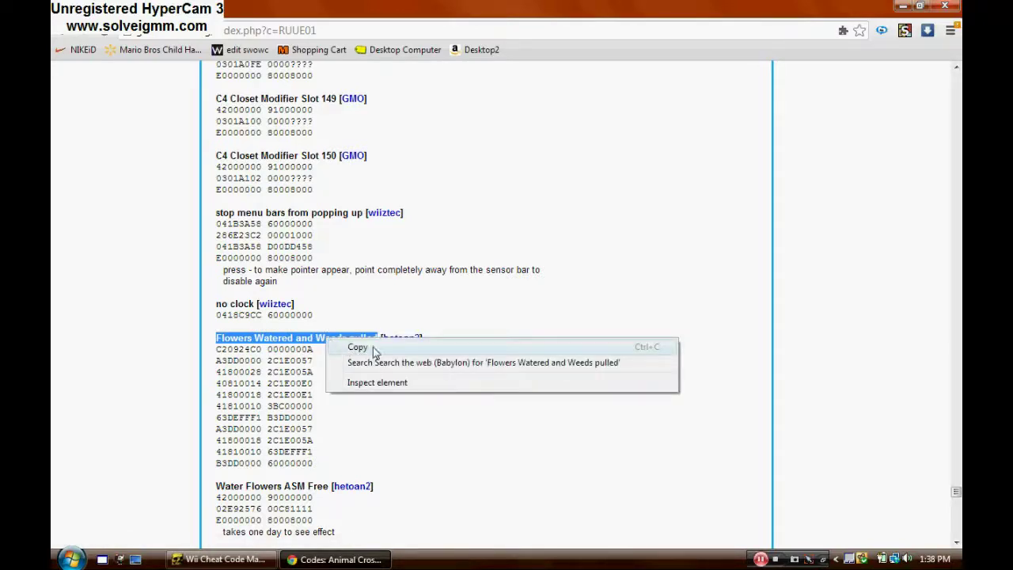
{"action": "left_click", "coordinate": [372, 347]}
{"action": "left_click", "coordinate": [222, 558]}
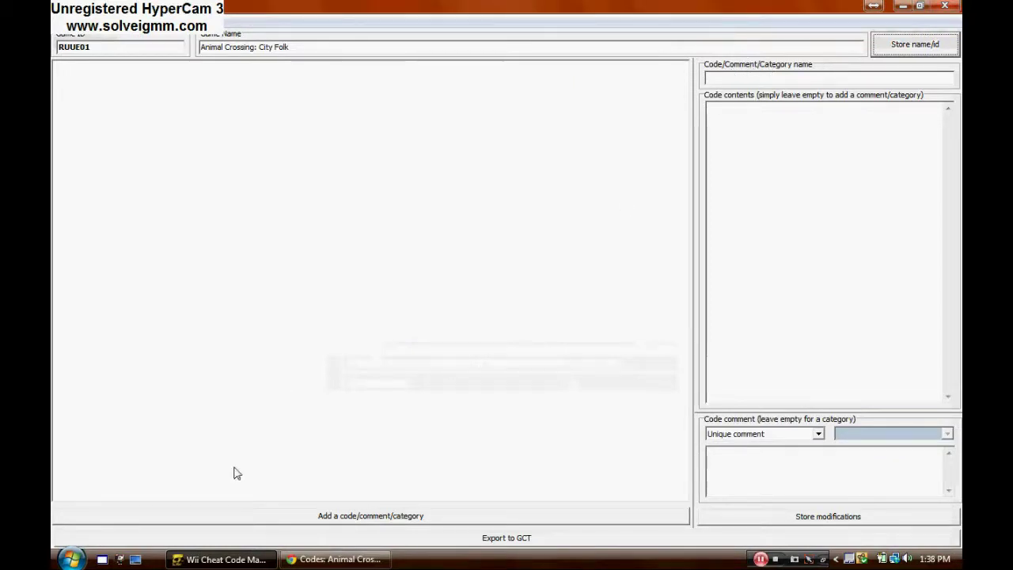
{"action": "left_click", "coordinate": [330, 516]}
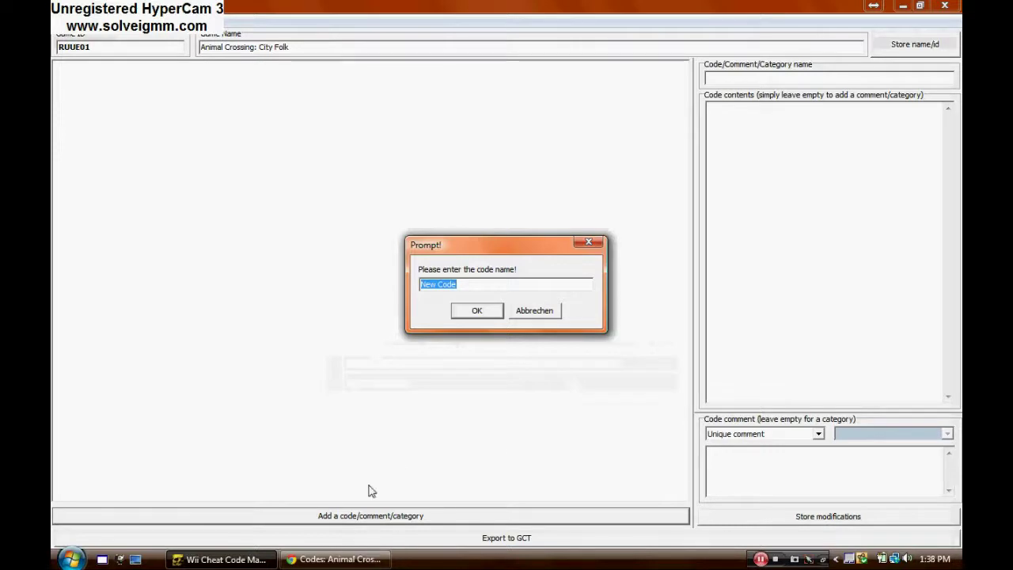
{"action": "right_click", "coordinate": [451, 287]}
{"action": "left_click", "coordinate": [485, 346]}
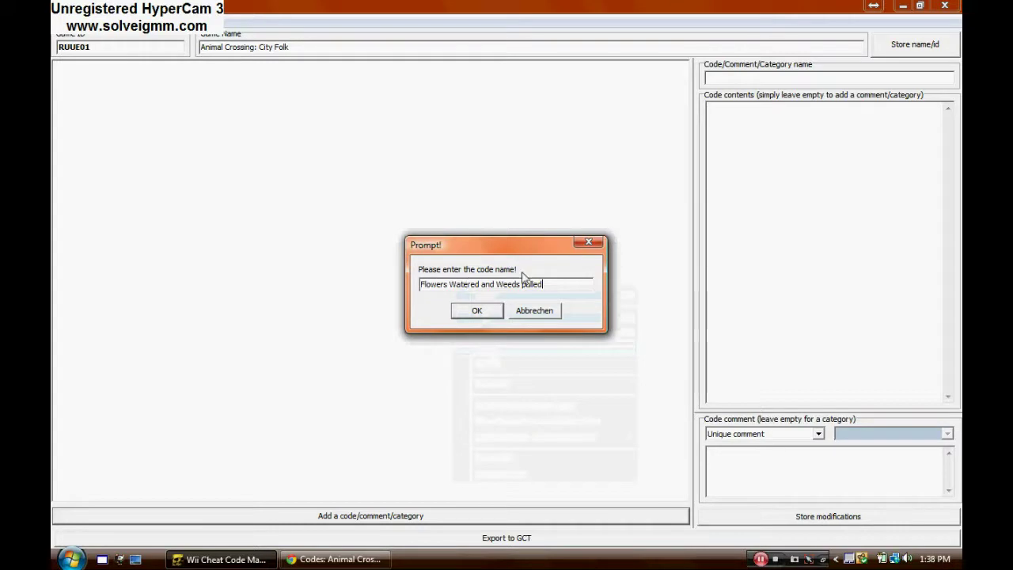
{"action": "left_click", "coordinate": [477, 313]}
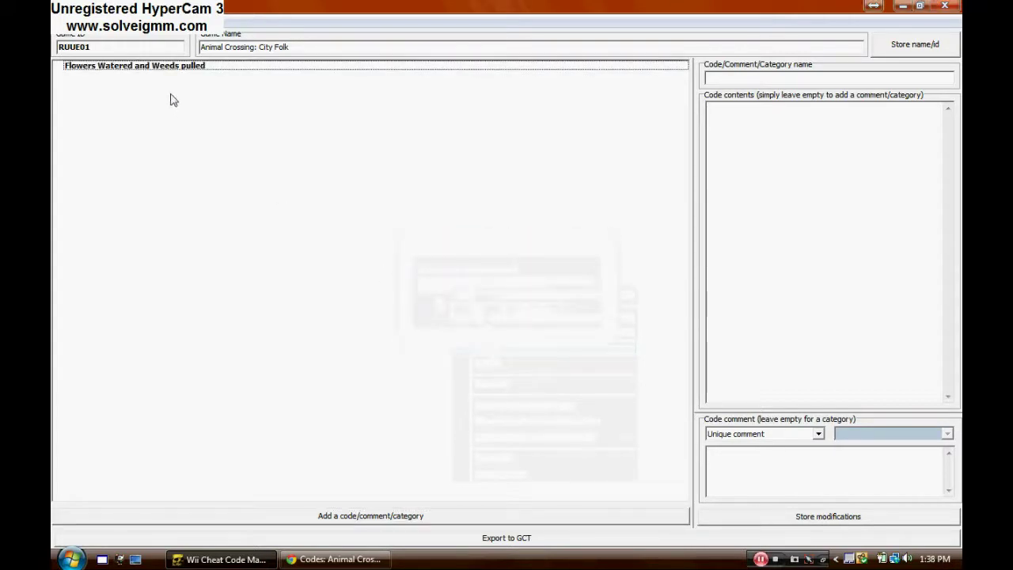
{"action": "left_click", "coordinate": [312, 559]}
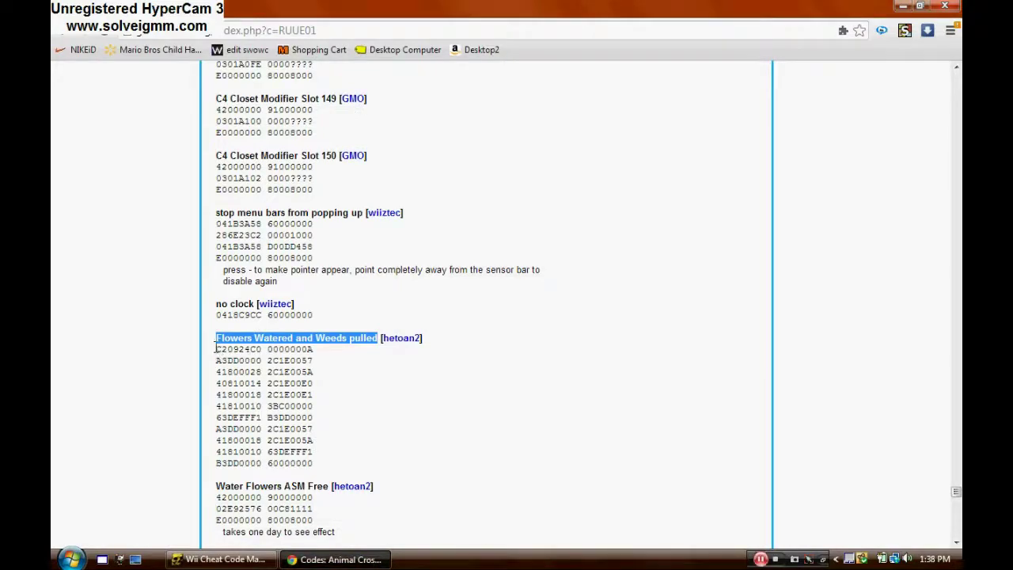
{"action": "left_click_drag", "start_coordinate": [216, 348], "coordinate": [317, 462]}
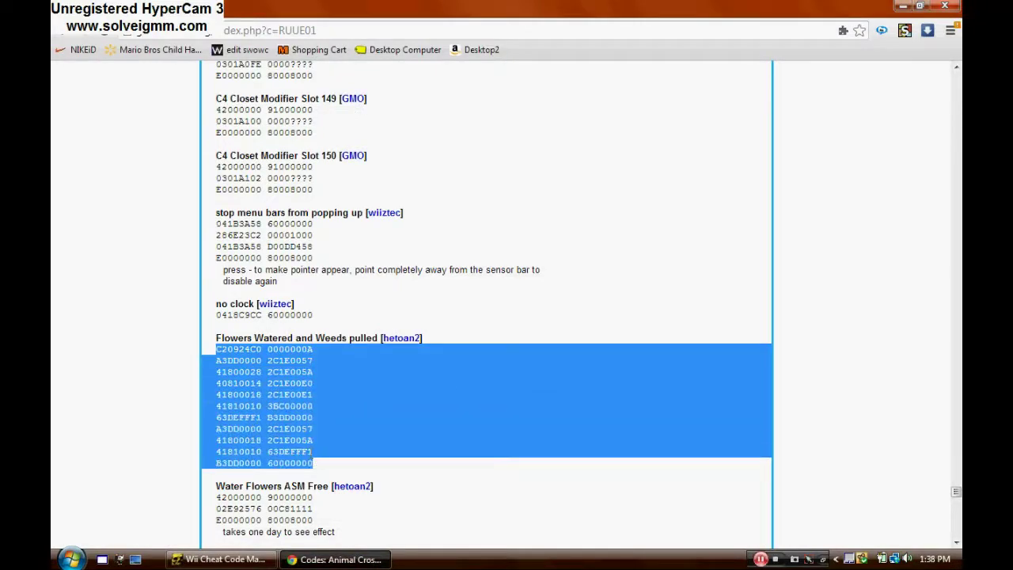
{"action": "right_click", "coordinate": [250, 416]}
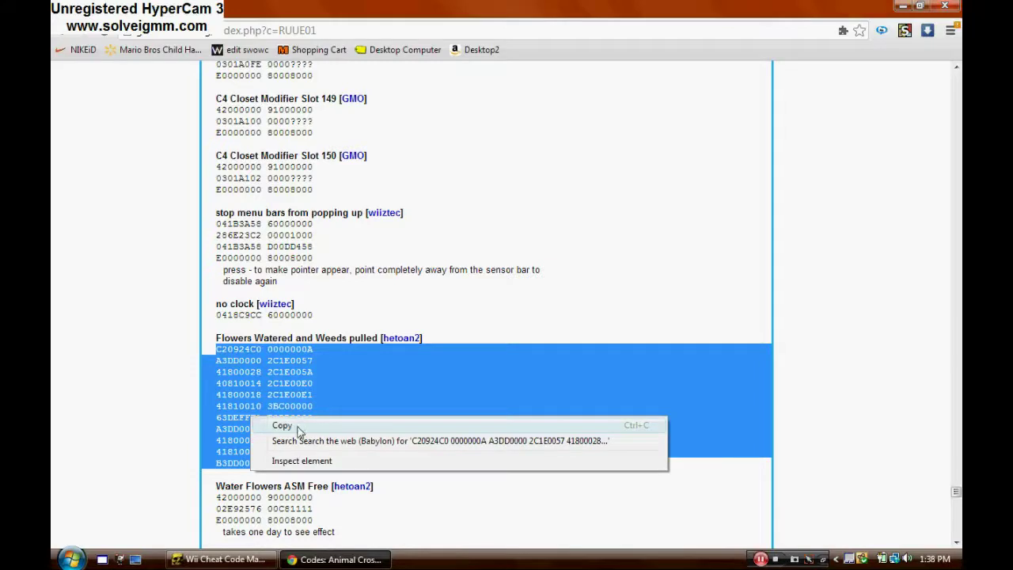
{"action": "left_click", "coordinate": [282, 425]}
Step: In Wii Cheat Code Manager, paste the copied lines as the contents of "Flowers Watered and Weeds pulled" and store the modifications
{"action": "left_click", "coordinate": [223, 559]}
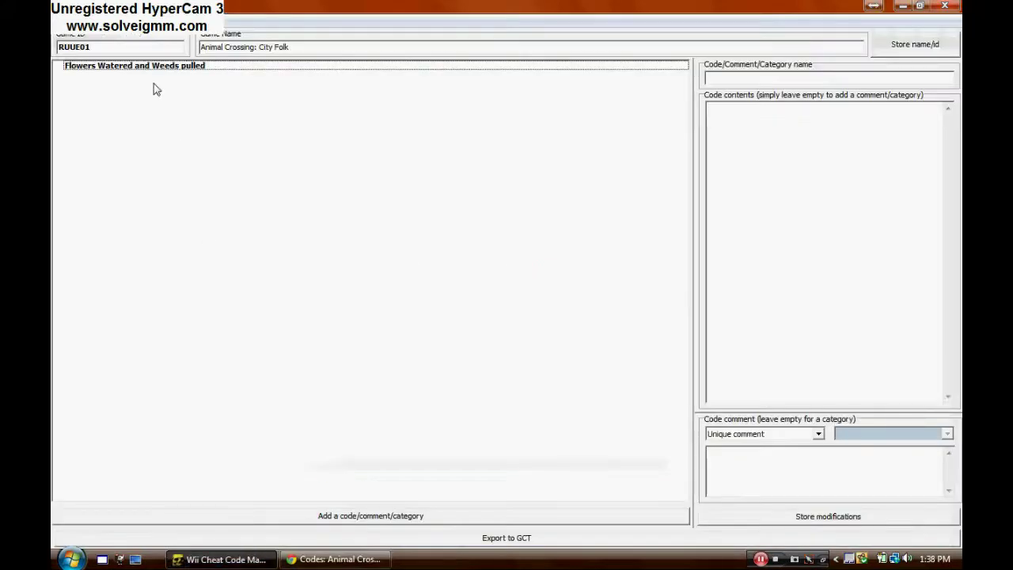
{"action": "left_click", "coordinate": [136, 68]}
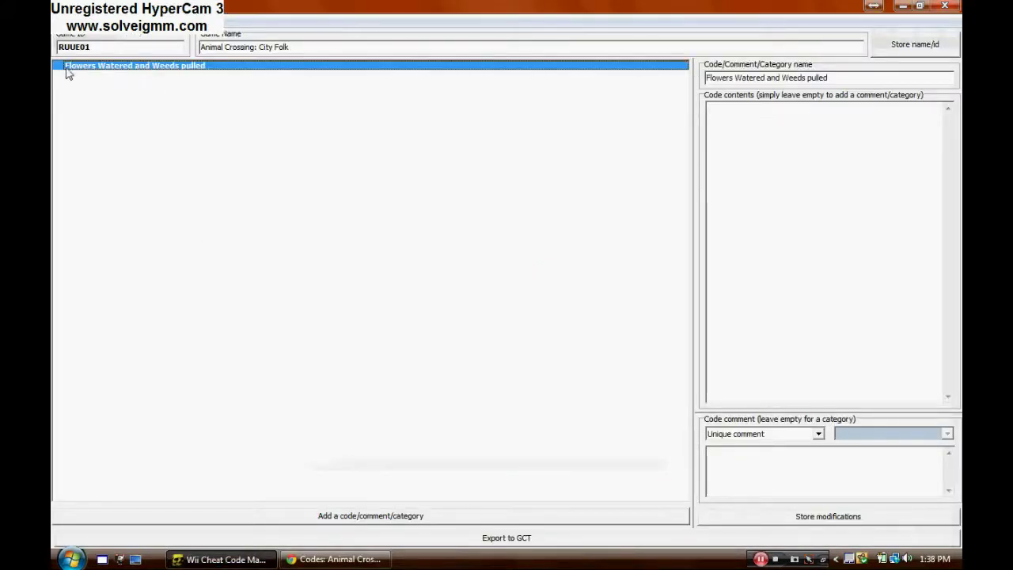
{"action": "left_click", "coordinate": [775, 207]}
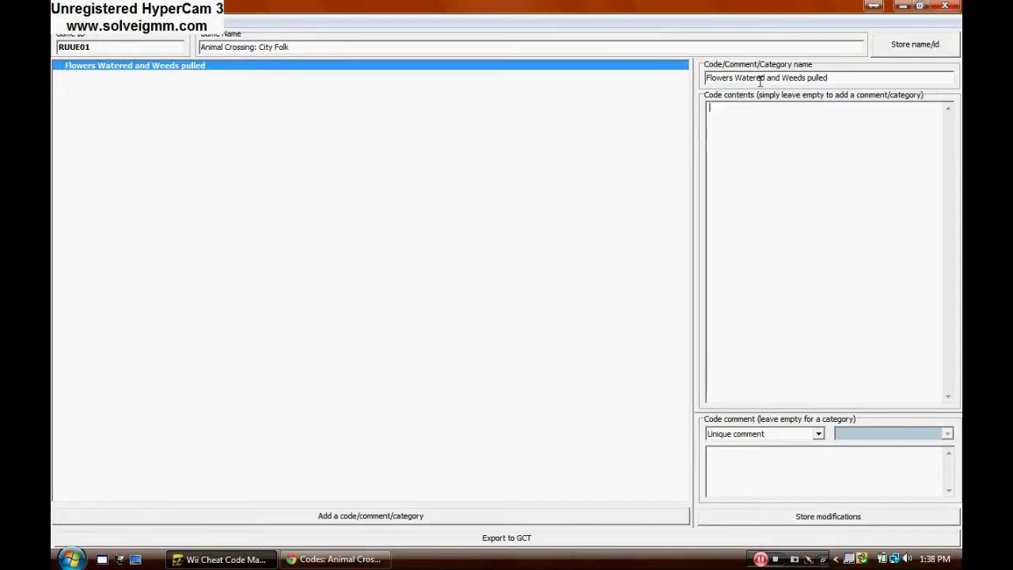
{"action": "right_click", "coordinate": [731, 160]}
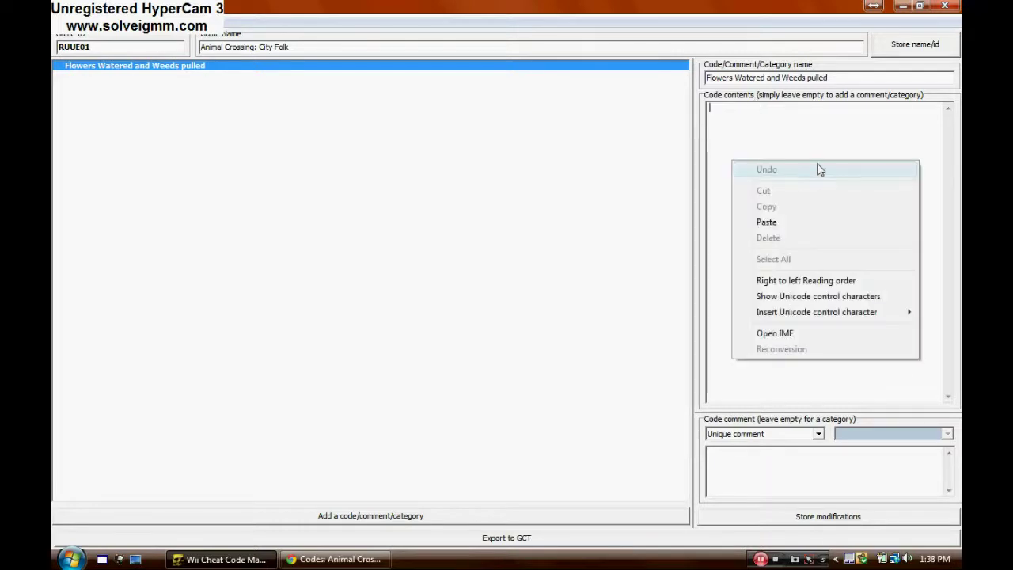
{"action": "left_click", "coordinate": [766, 222]}
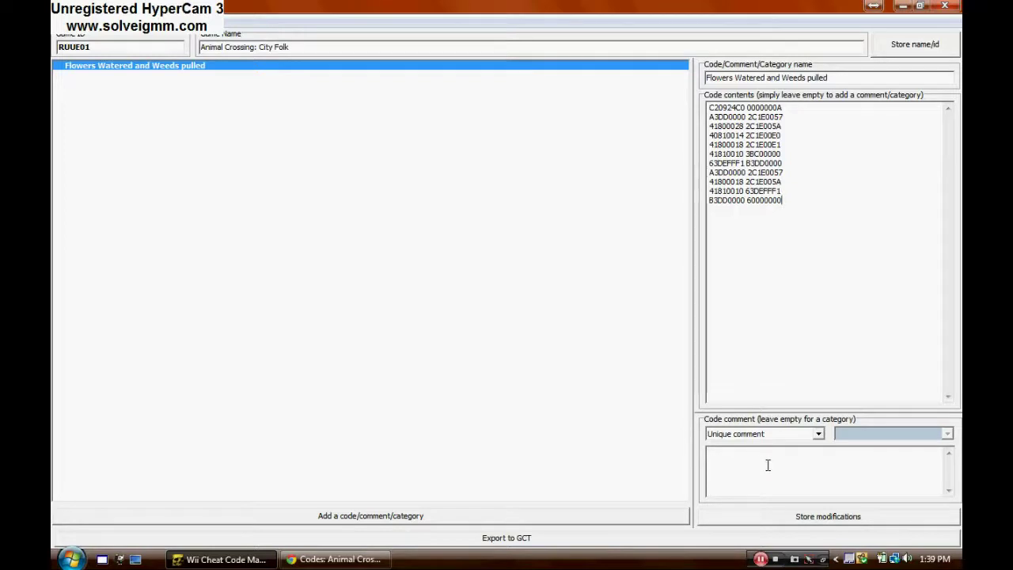
{"action": "left_click", "coordinate": [802, 519]}
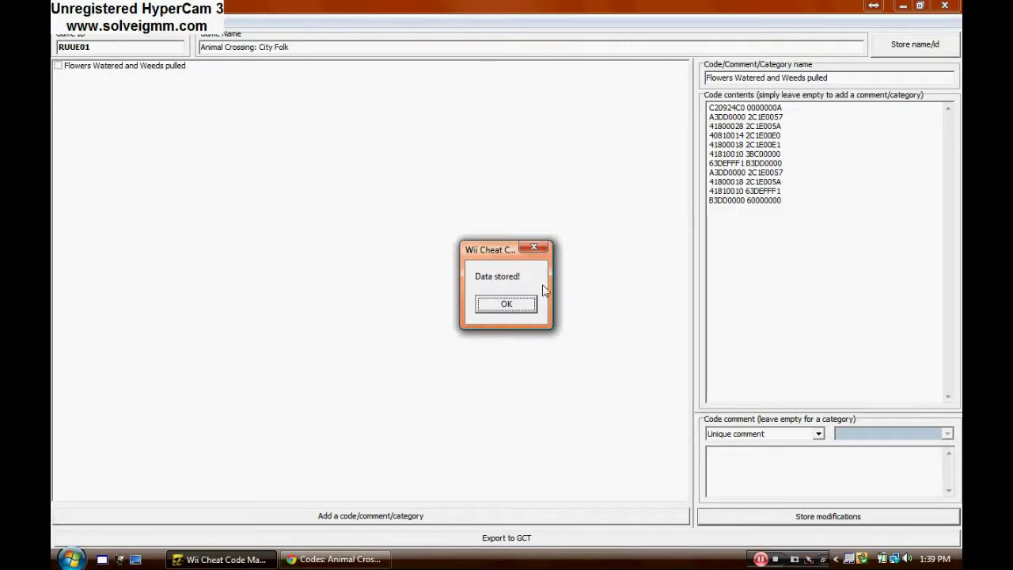
{"action": "left_click", "coordinate": [499, 306]}
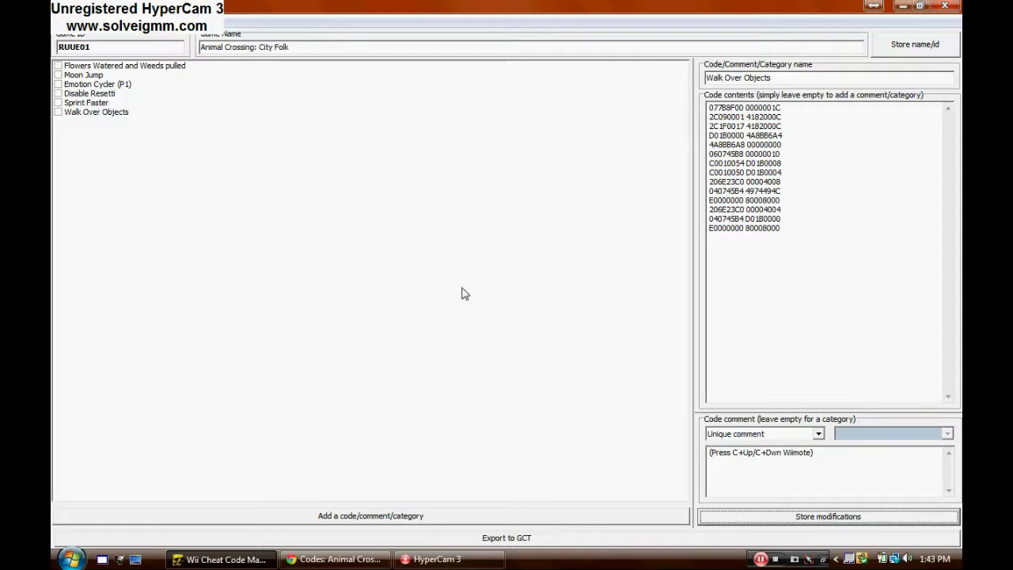
Step: Enable the Walk Over Objects code, accept storing the changed codes, and turn Sprint Faster back off
{"action": "left_click", "coordinate": [133, 192]}
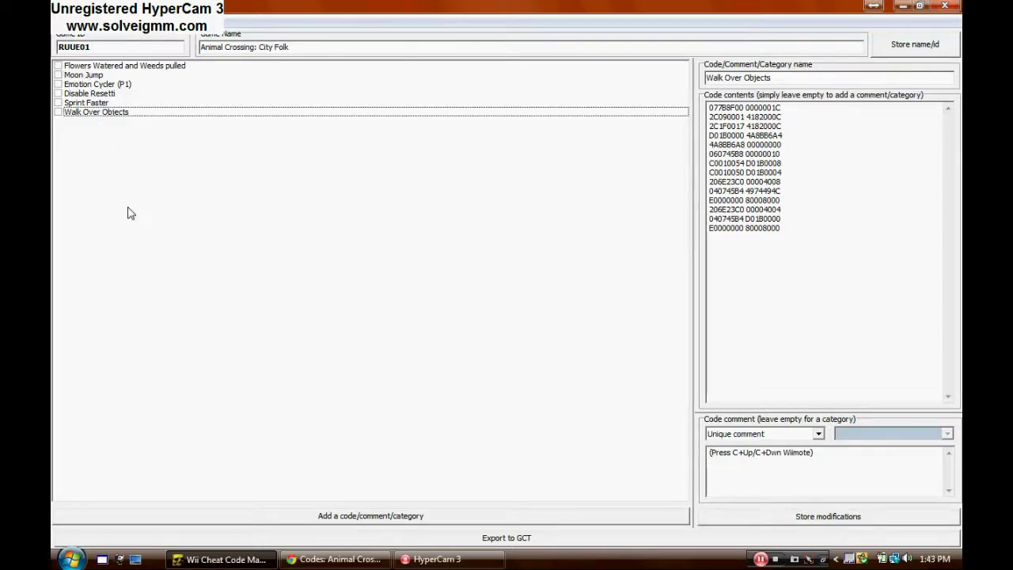
{"action": "left_click", "coordinate": [58, 111]}
{"action": "left_click", "coordinate": [58, 103]}
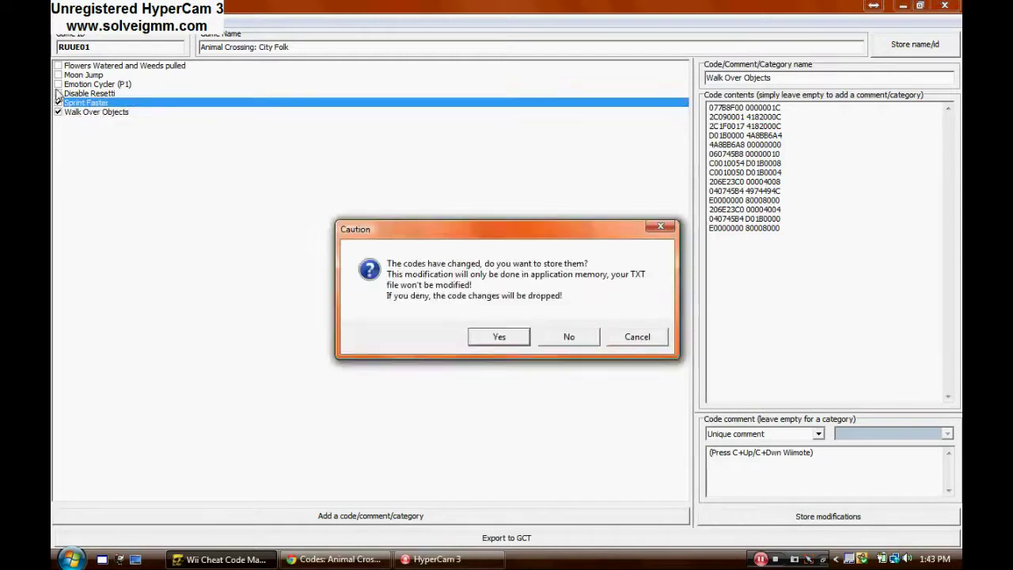
{"action": "left_click", "coordinate": [498, 341]}
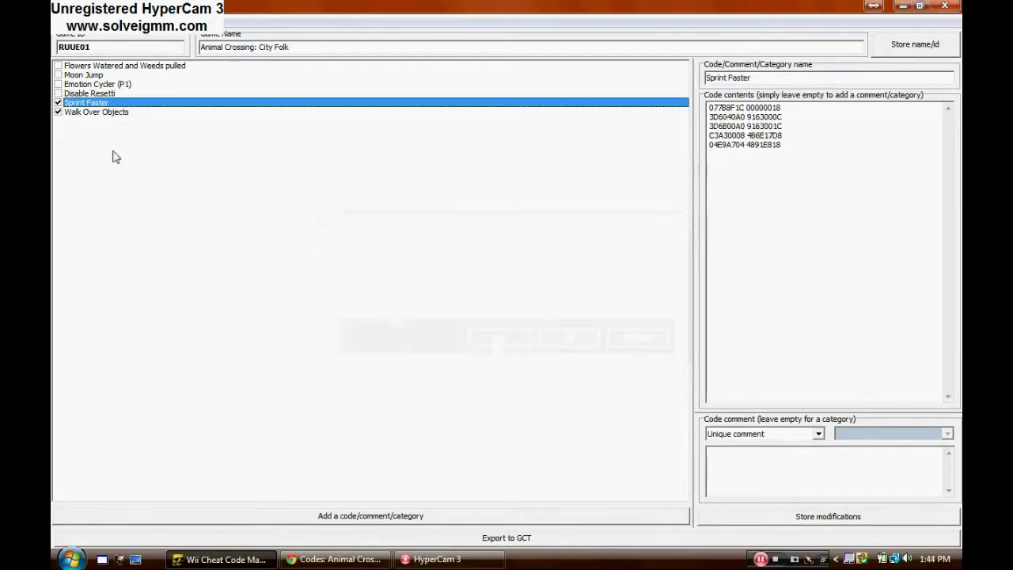
{"action": "left_click", "coordinate": [58, 112]}
{"action": "left_click", "coordinate": [57, 112]}
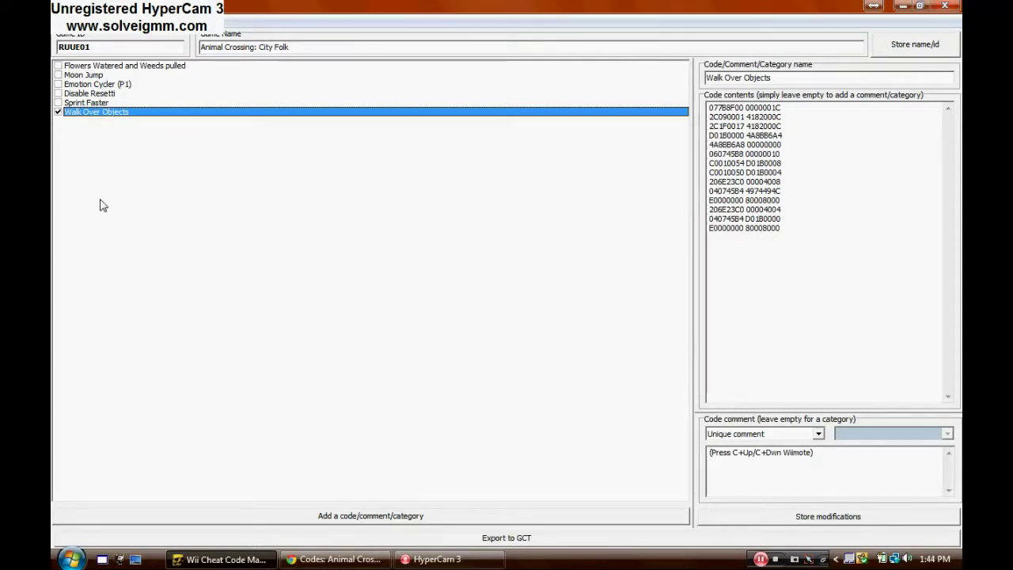
Step: Enable the Disable Resetti, Emotion Cycler (P1) and Flowers Watered and Weeds pulled codes, keeping Walk Over Objects enabled
{"action": "left_click", "coordinate": [58, 94]}
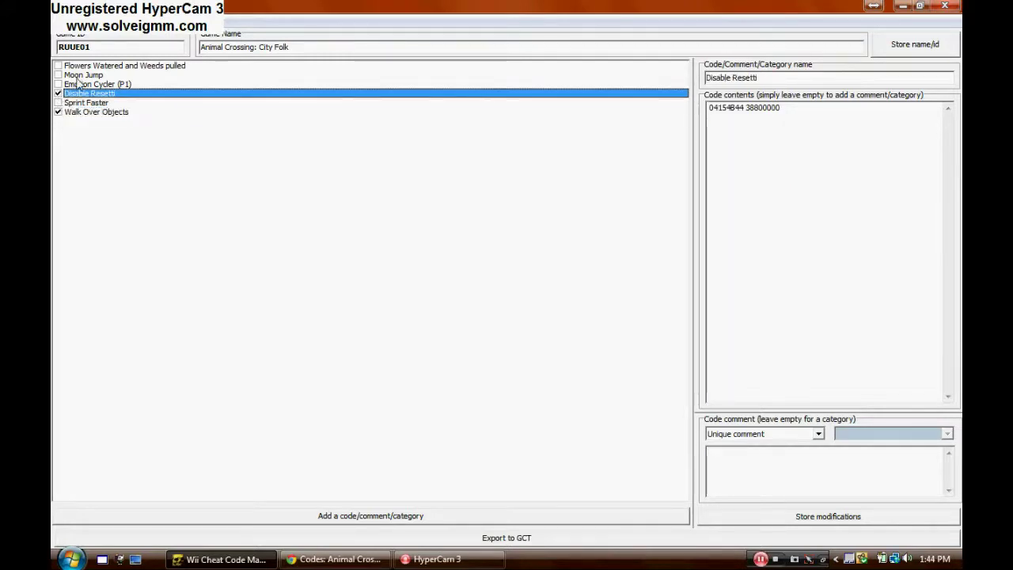
{"action": "left_click", "coordinate": [57, 84]}
{"action": "left_click", "coordinate": [57, 65]}
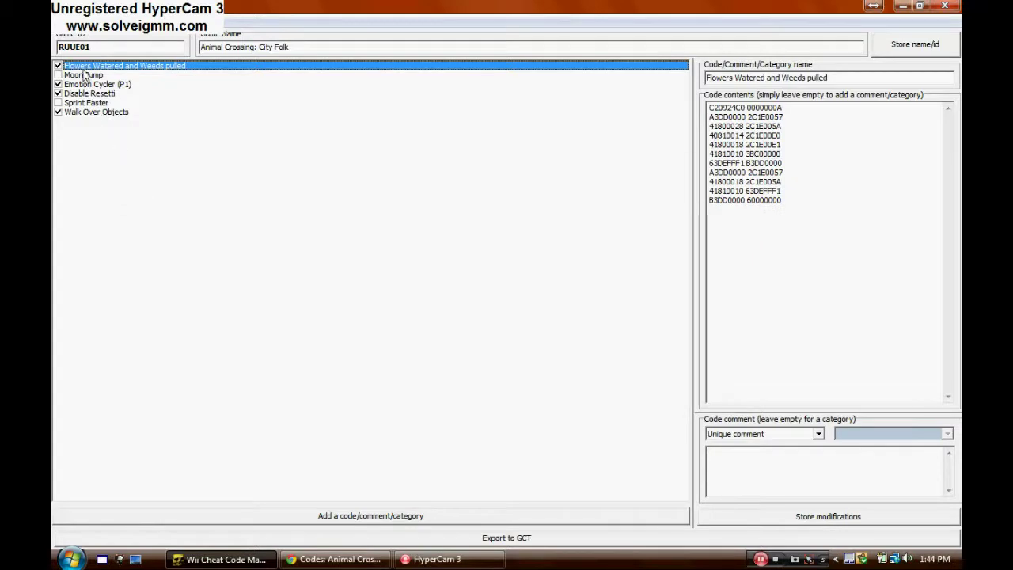
{"action": "left_click", "coordinate": [57, 112]}
Step: Save the code list to the Desktop as a TXT file named "ACCF Code List"
{"action": "left_click", "coordinate": [63, 24]}
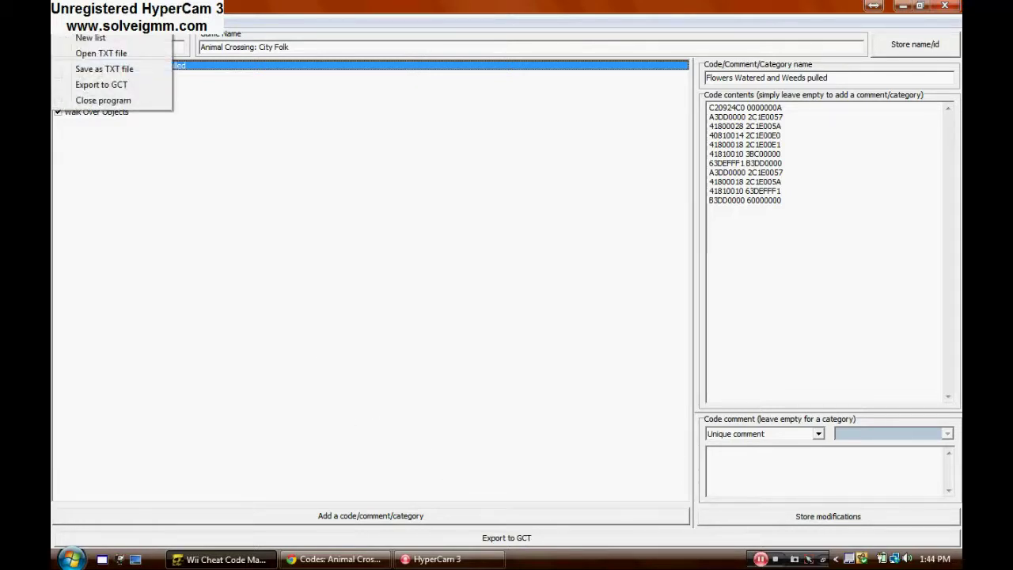
{"action": "left_click", "coordinate": [113, 71]}
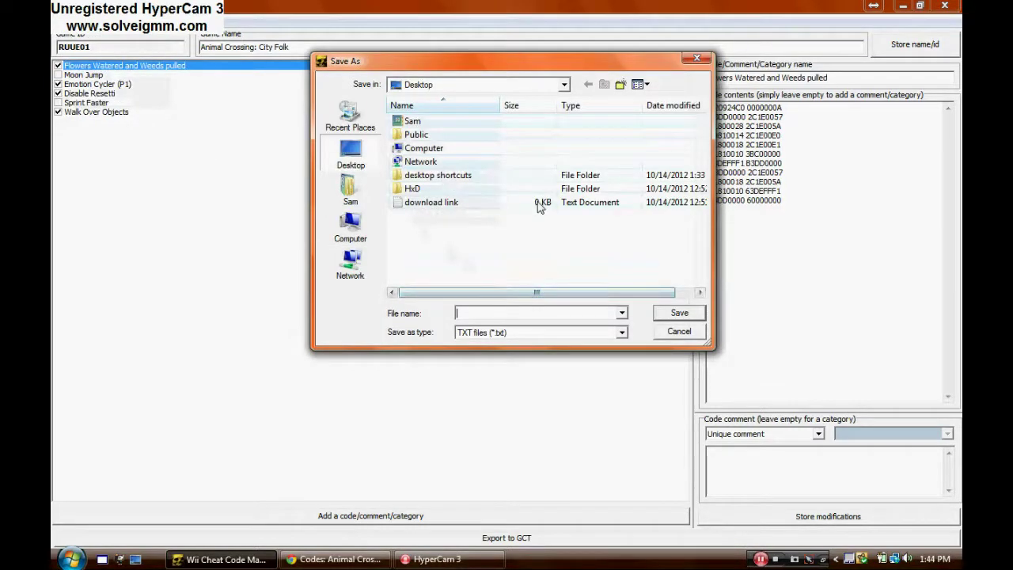
{"action": "type", "text": "A"}
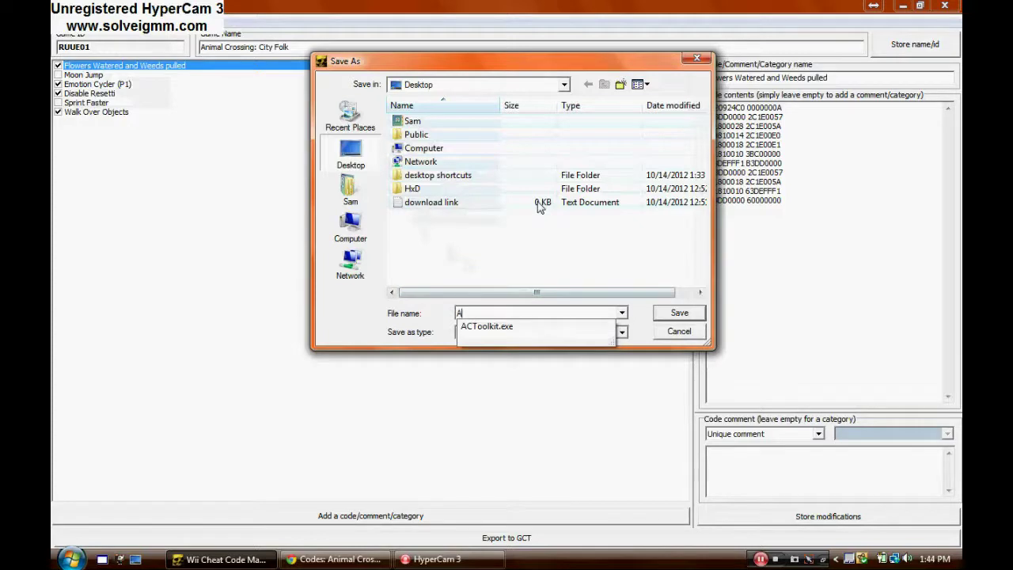
{"action": "type", "text": "CC"}
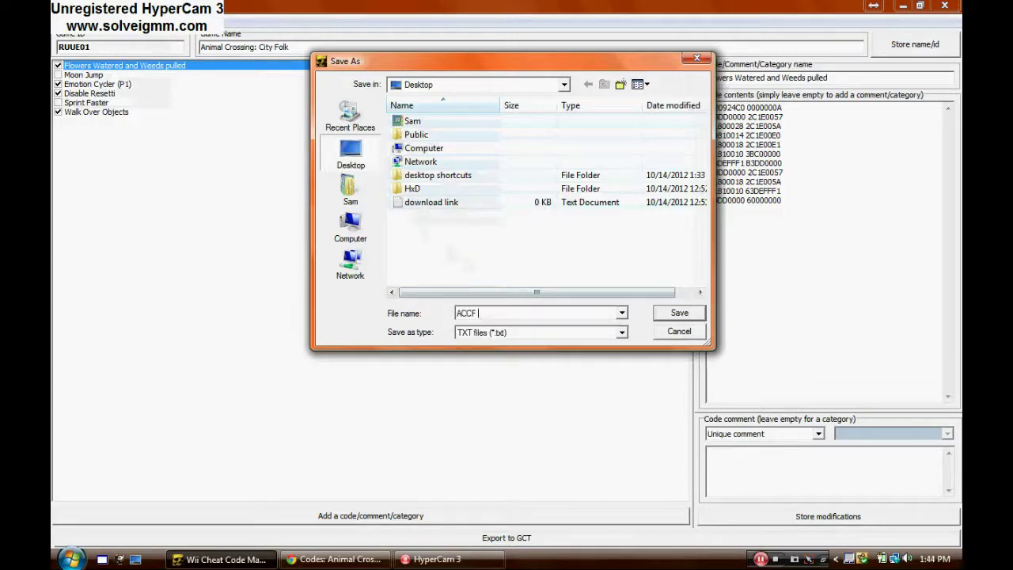
{"action": "type", "text": "F "}
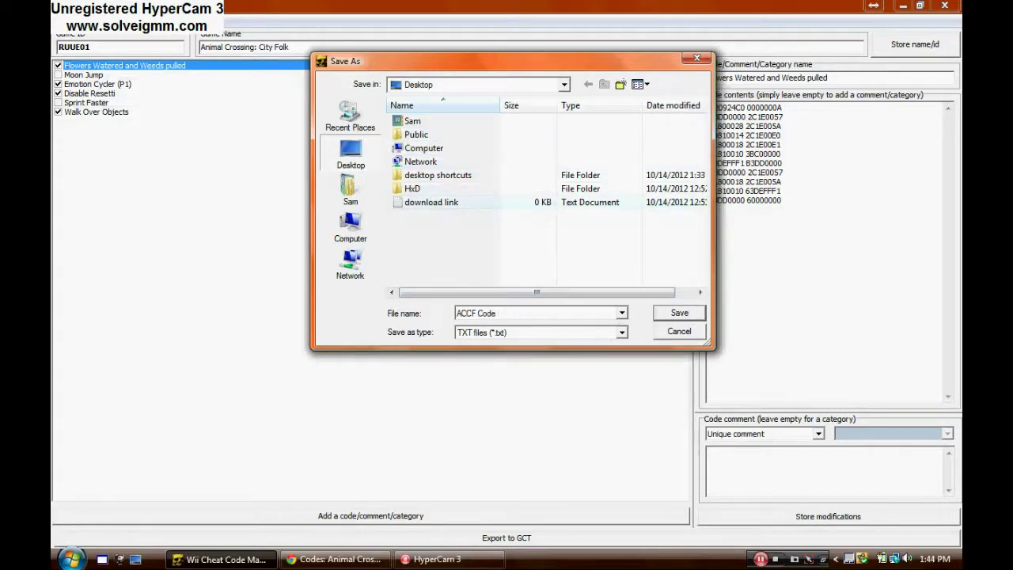
{"action": "type", "text": "Code List"}
{"action": "left_click", "coordinate": [664, 315]}
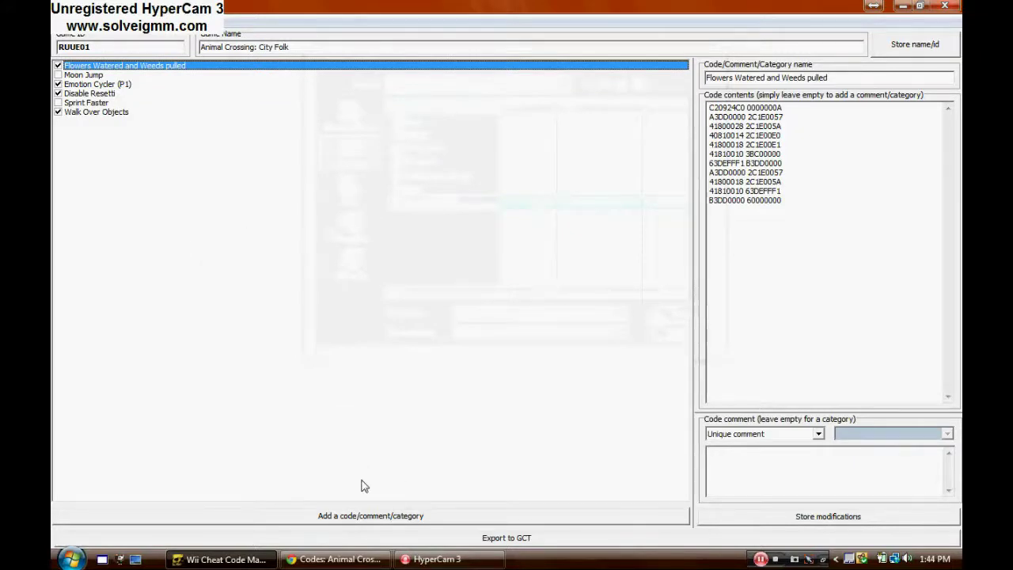
{"action": "left_click", "coordinate": [484, 539]}
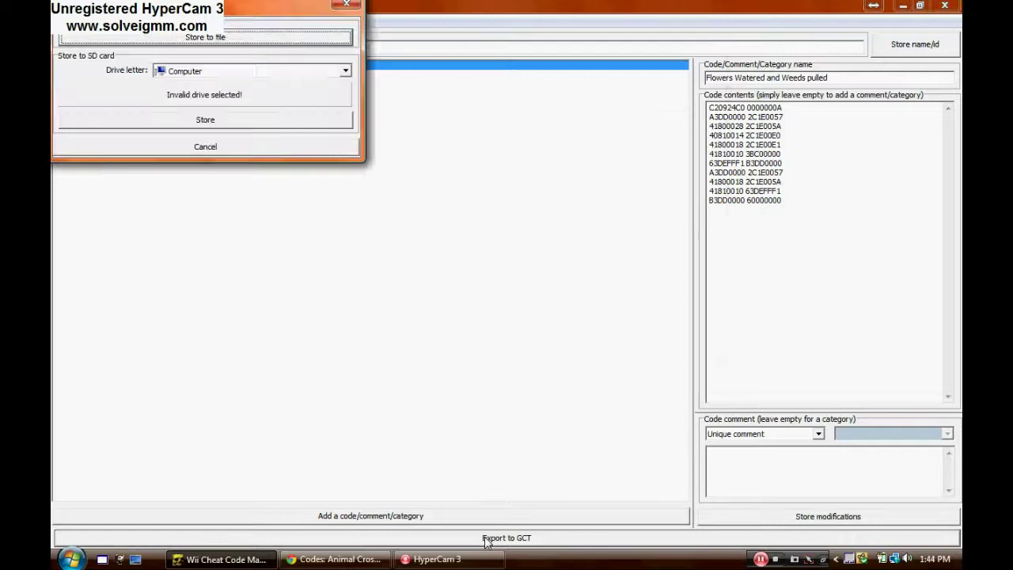
{"action": "left_click", "coordinate": [345, 72]}
{"action": "left_click", "coordinate": [345, 71]}
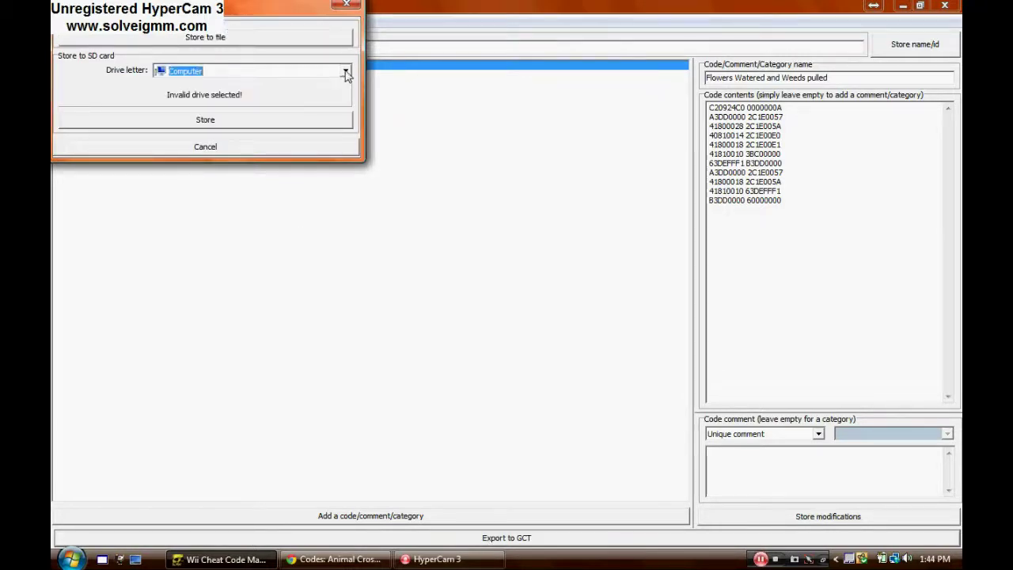
{"action": "left_click", "coordinate": [345, 5]}
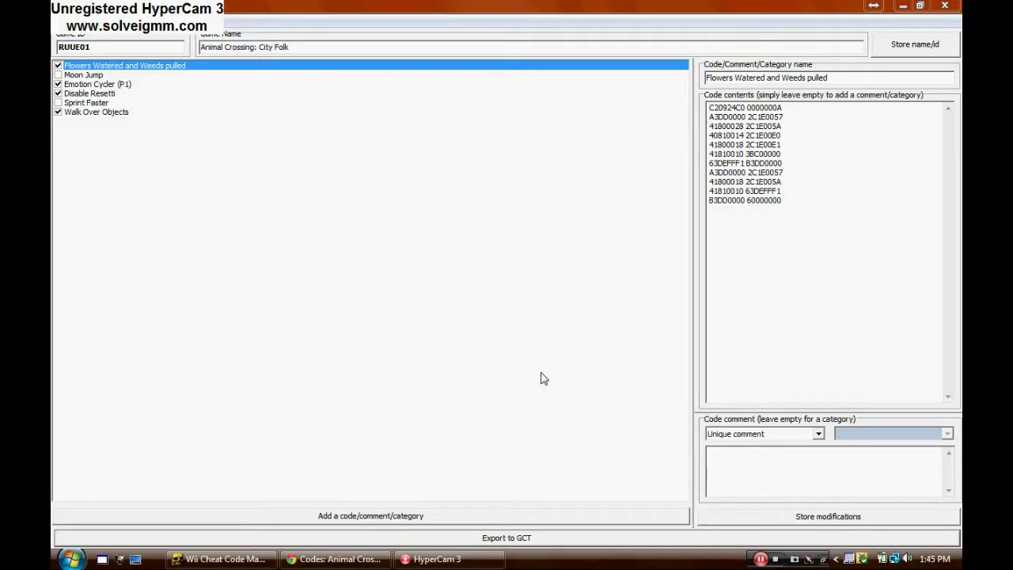
Step: Export the enabled codes as a GCT file to the SD card, Secure Digital Storage Device (F:)
{"action": "left_click", "coordinate": [487, 539]}
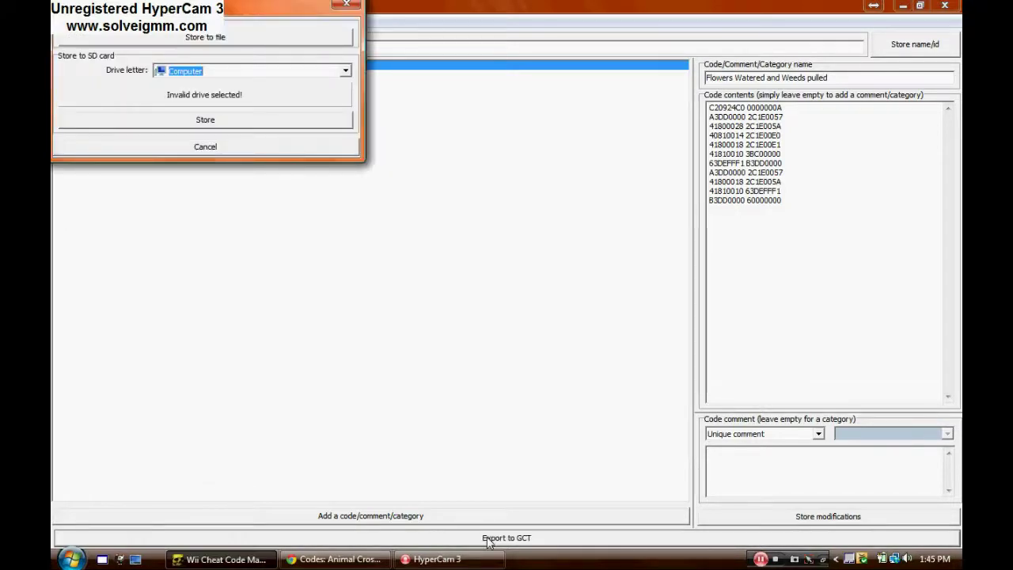
{"action": "left_click", "coordinate": [345, 73]}
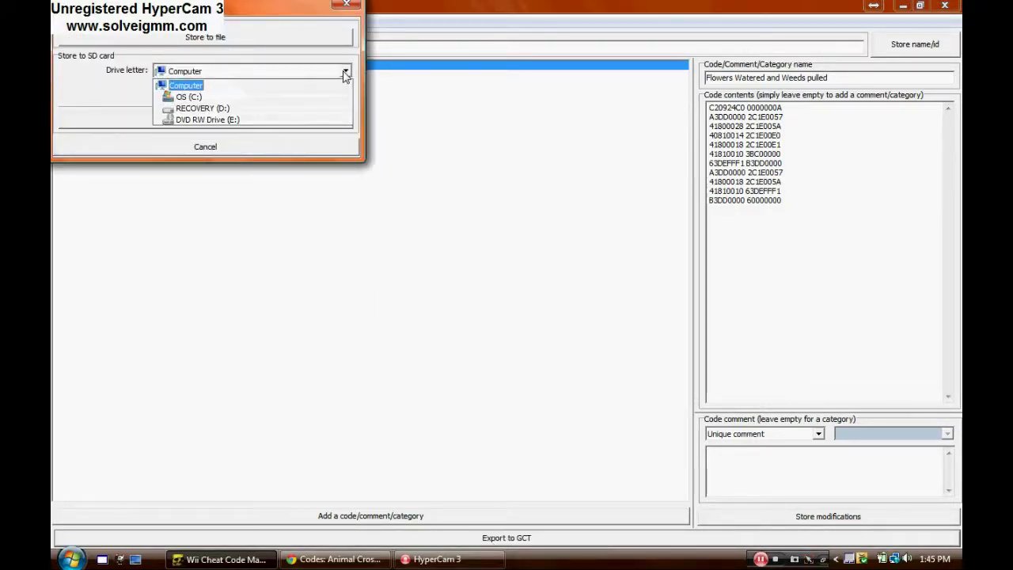
{"action": "left_click", "coordinate": [164, 85]}
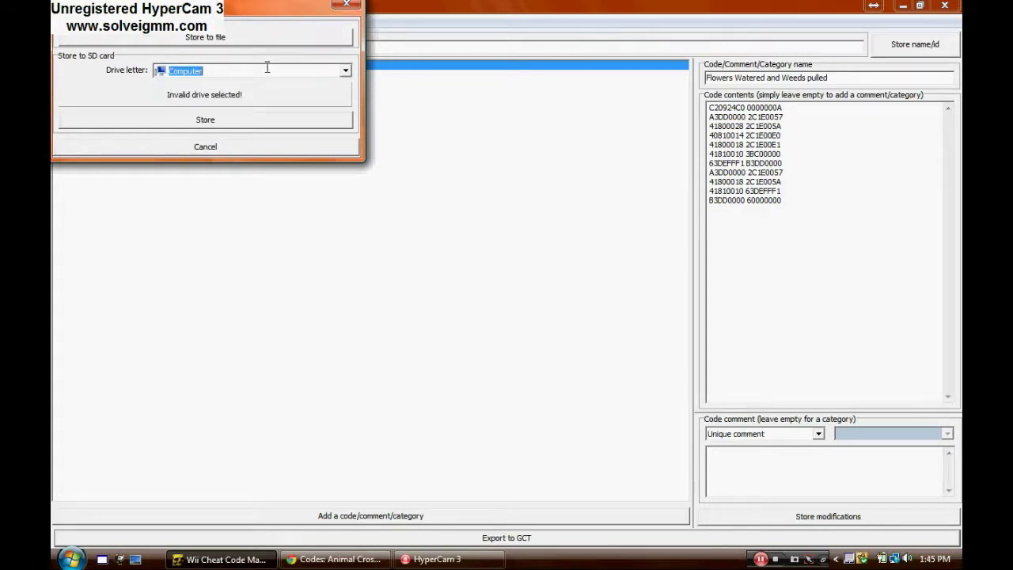
{"action": "left_click", "coordinate": [346, 71]}
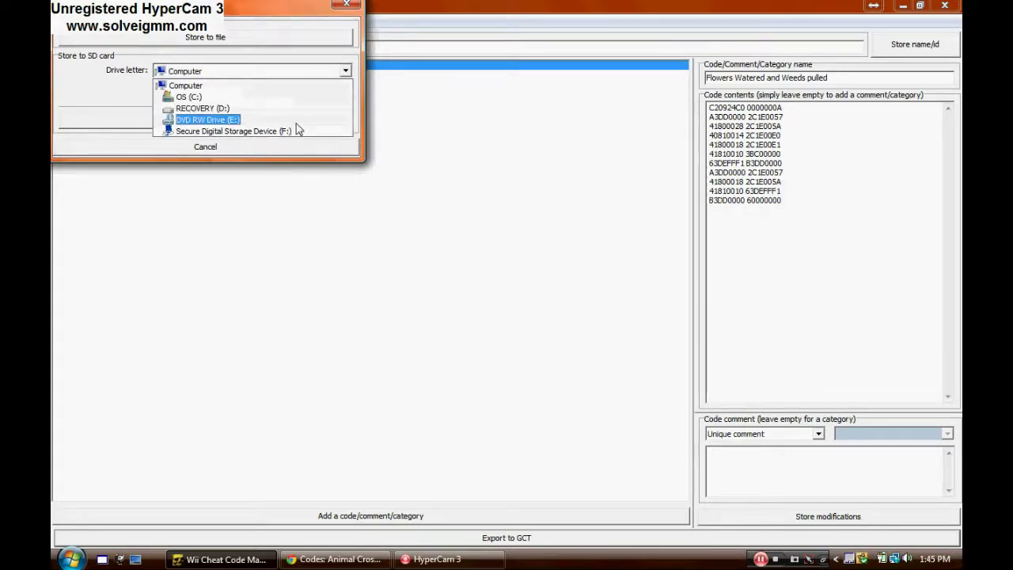
{"action": "left_click", "coordinate": [170, 131]}
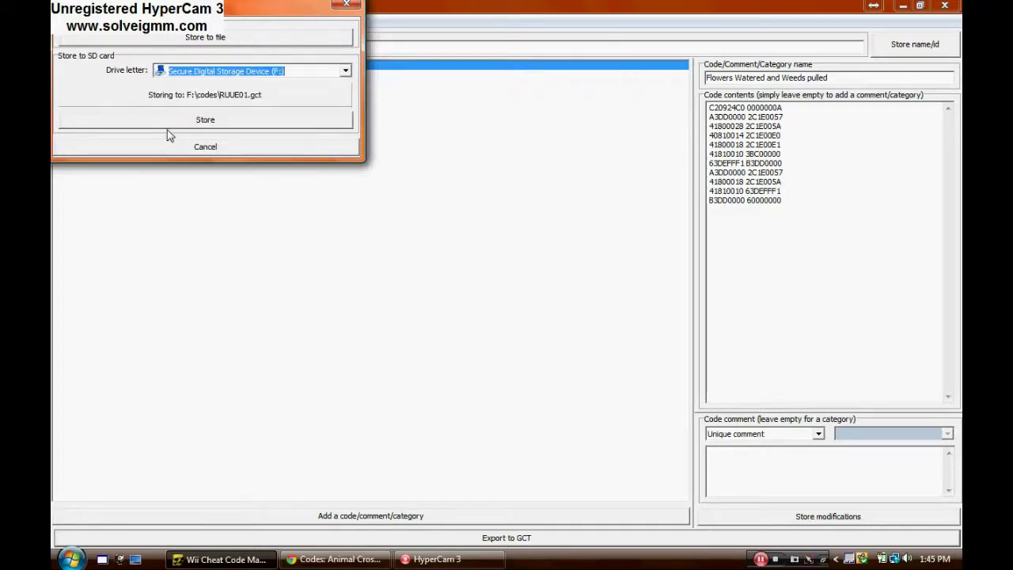
{"action": "left_click", "coordinate": [206, 120]}
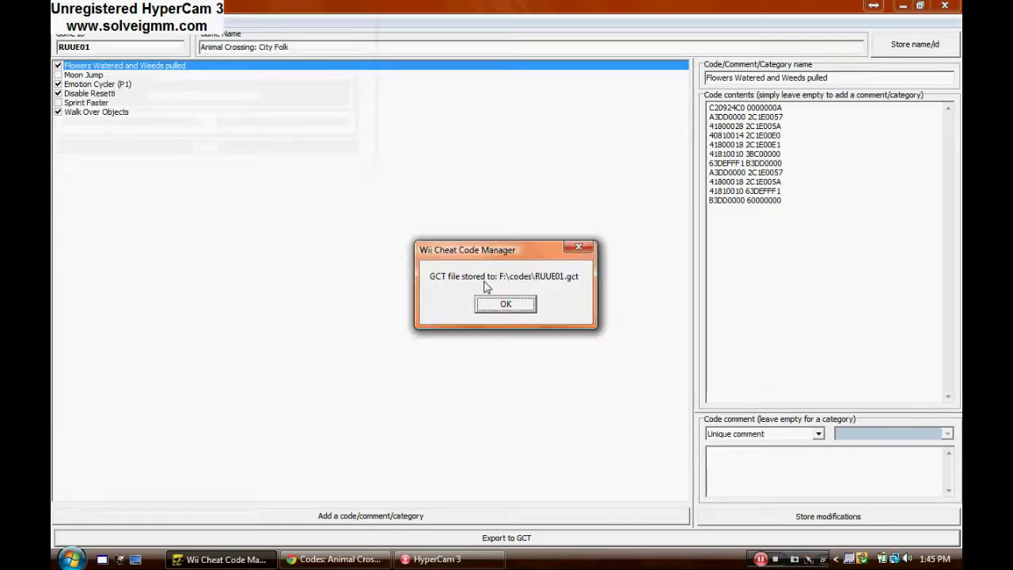
{"action": "left_click", "coordinate": [510, 307]}
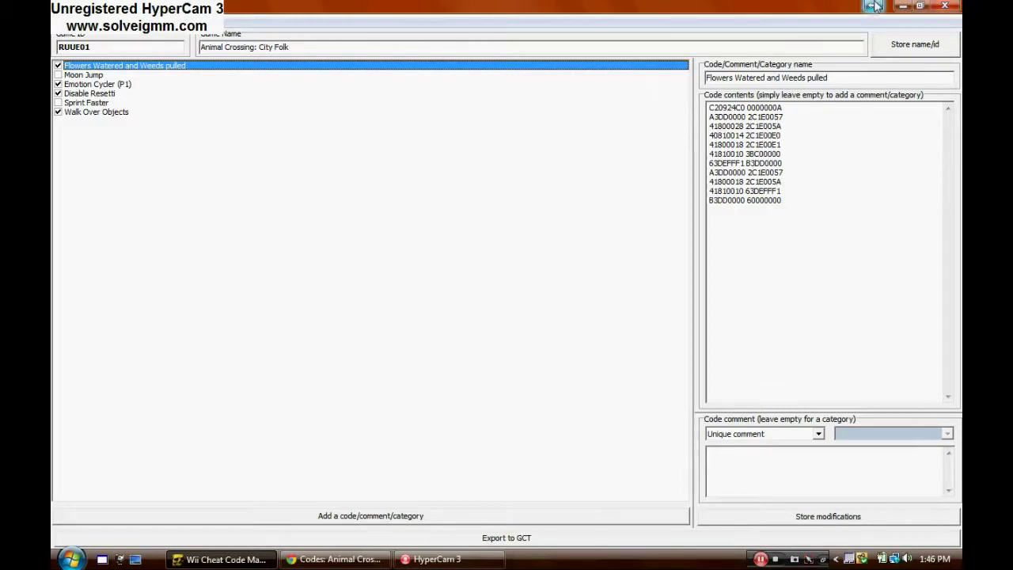
Step: Close the code manager and the GeckoCodes browser window, and restart codemgr from the desktop in a maximized window
{"action": "left_click", "coordinate": [957, 7]}
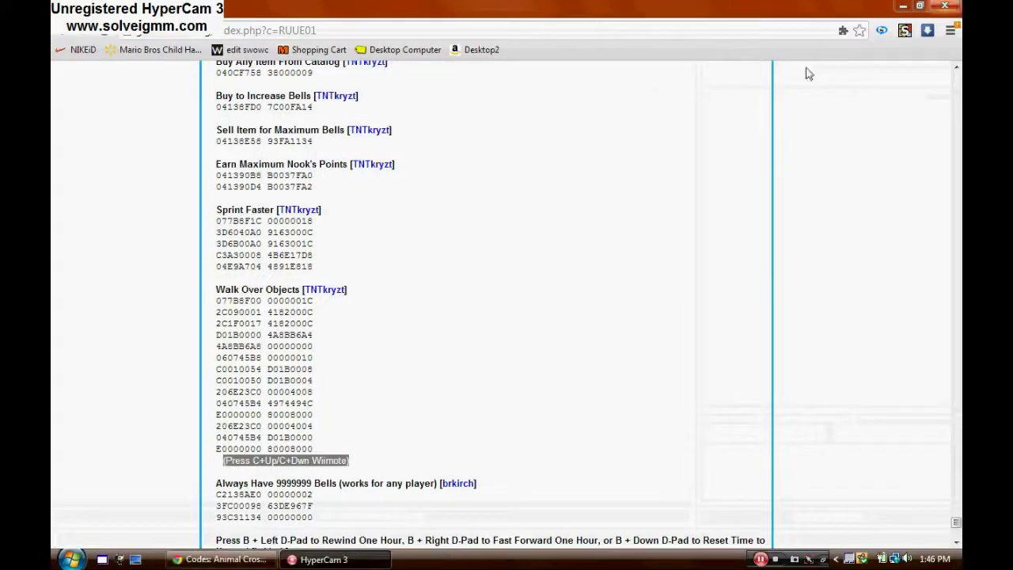
{"action": "left_click", "coordinate": [938, 6]}
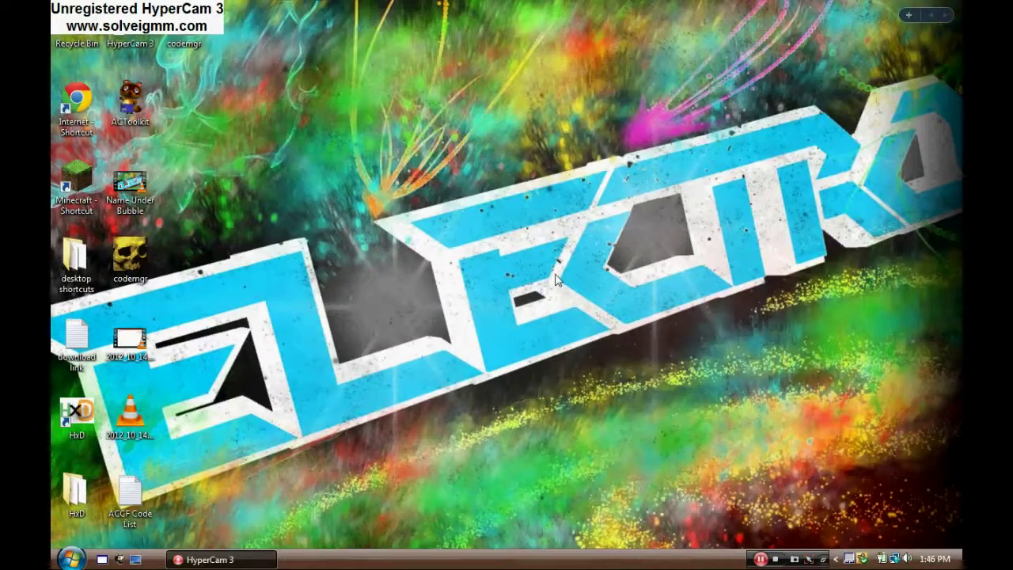
{"action": "double_click", "coordinate": [131, 255]}
{"action": "left_click", "coordinate": [545, 292]}
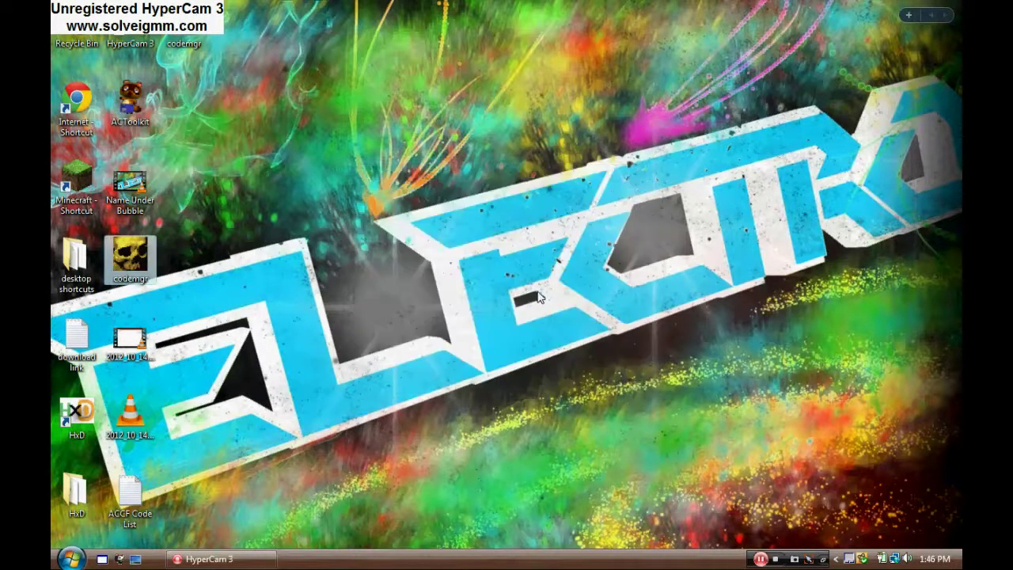
{"action": "left_click_drag", "start_coordinate": [210, 44], "coordinate": [586, 73]}
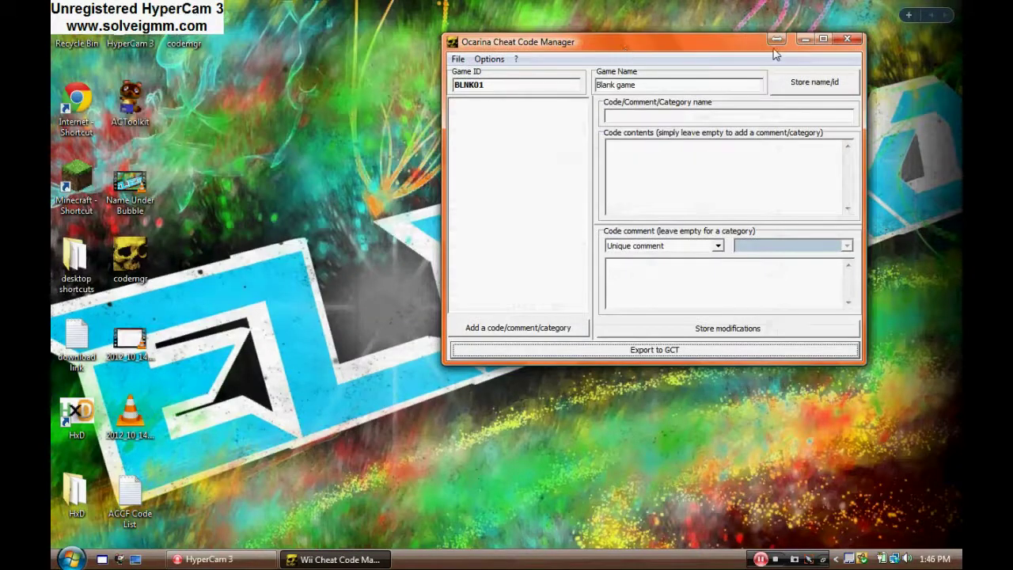
{"action": "left_click", "coordinate": [834, 51]}
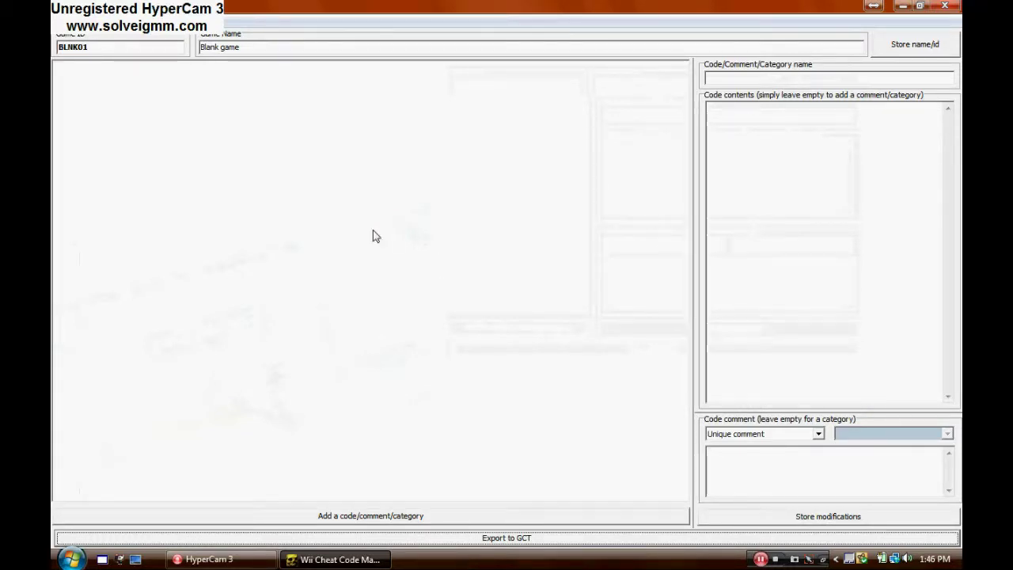
Step: Load the saved "ACCF Code List" TXT file from the Desktop into the code manager
{"action": "left_click", "coordinate": [64, 24]}
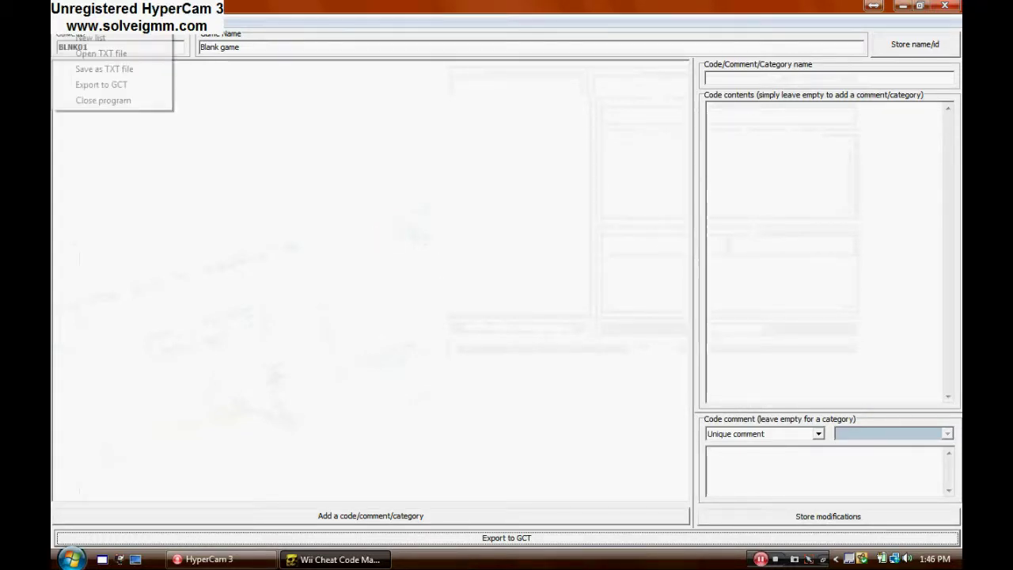
{"action": "left_click", "coordinate": [101, 56]}
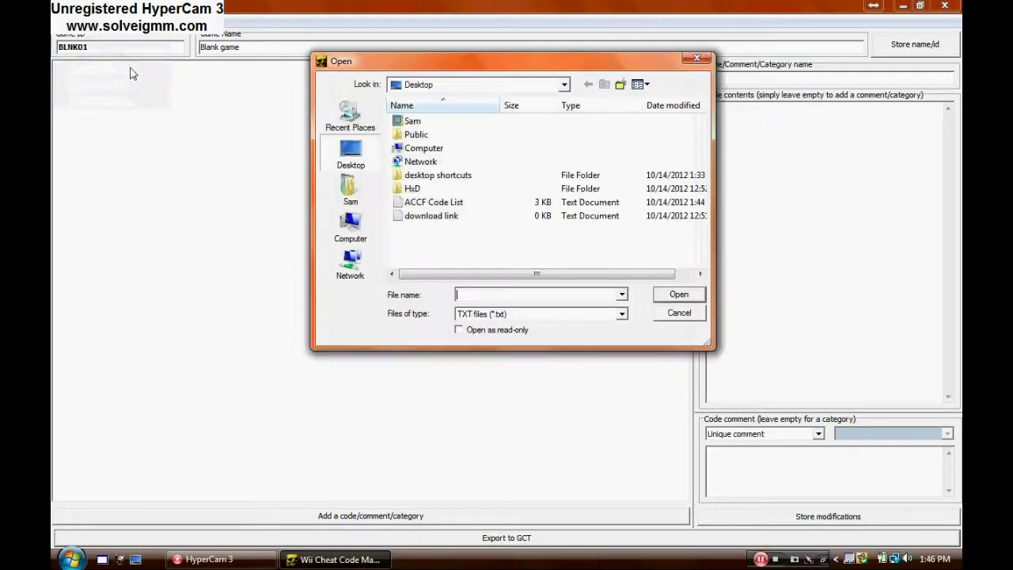
{"action": "double_click", "coordinate": [434, 202]}
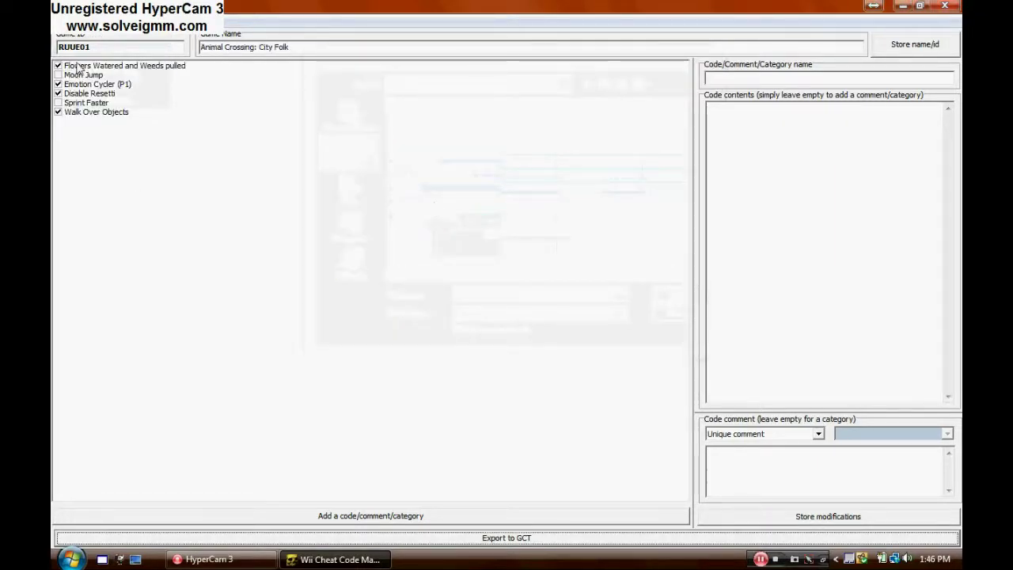